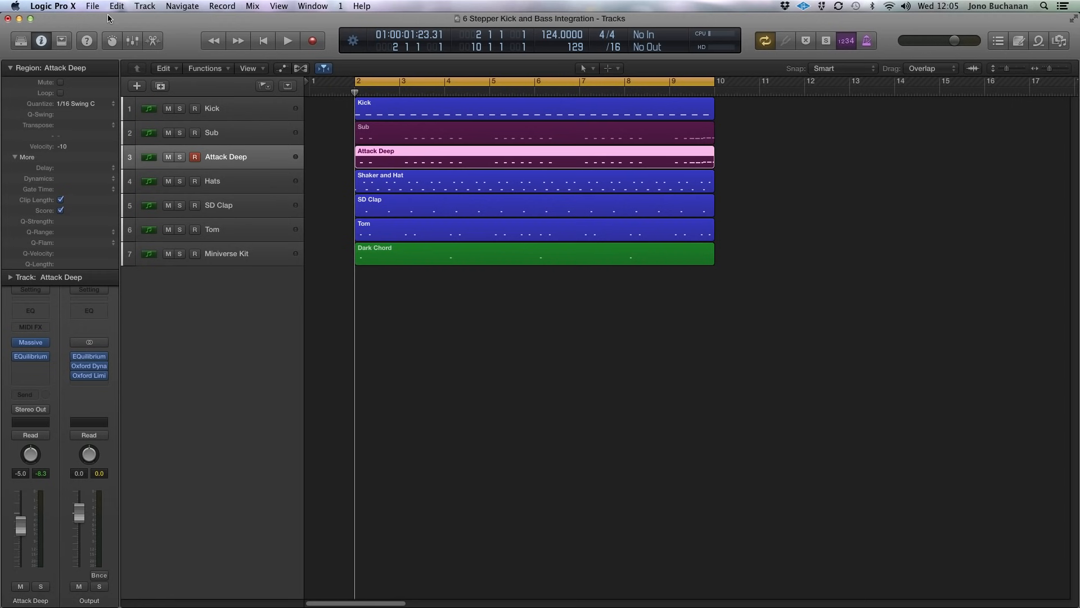
- Play the opening of the full arrangement, then return the playhead to bar 2
key(space)
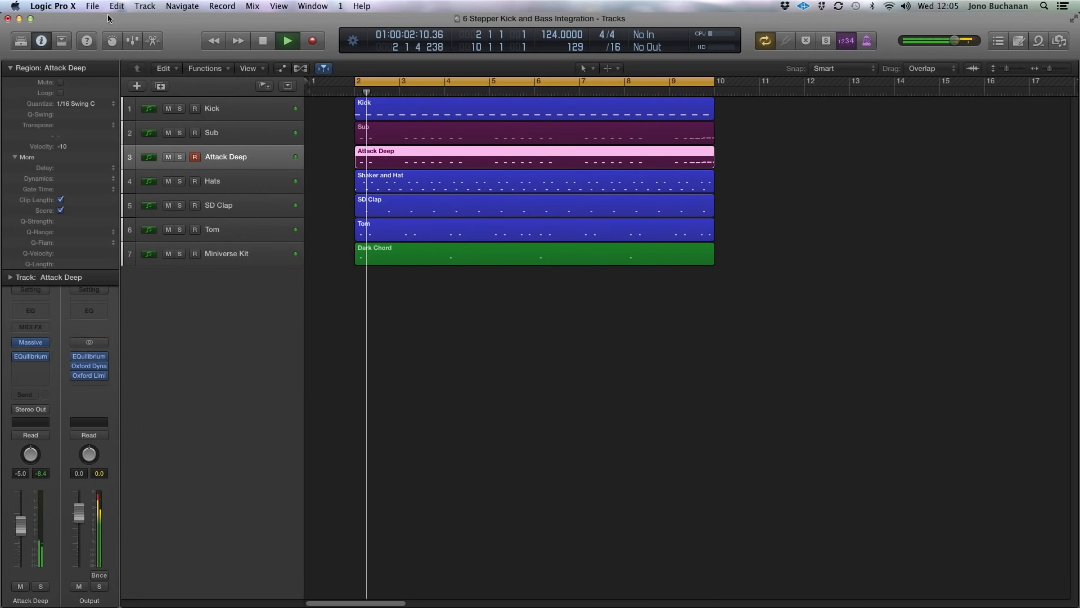
key(space)
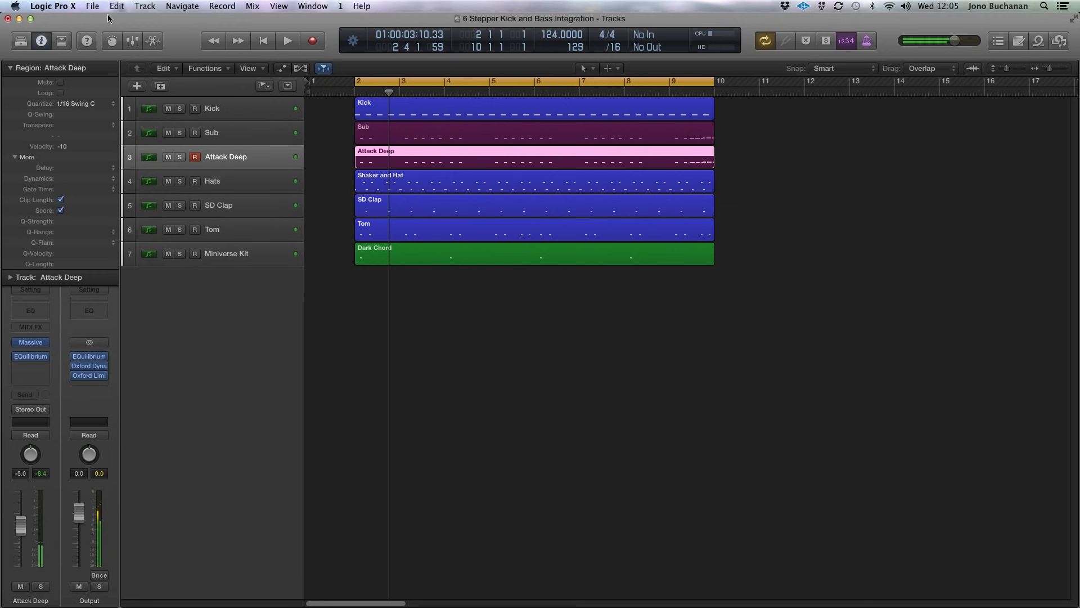
key(Return)
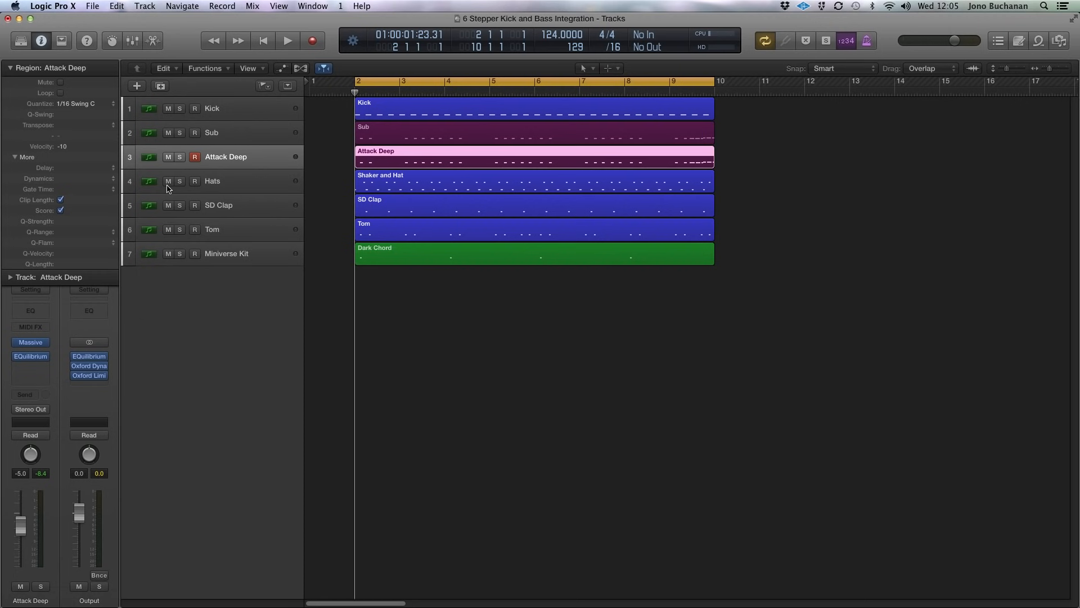
- Mute the Hats, SD Clap, Tom and Miniverse Kit tracks and play the kick together with both bass tracks
drag(169, 181, 173, 258)
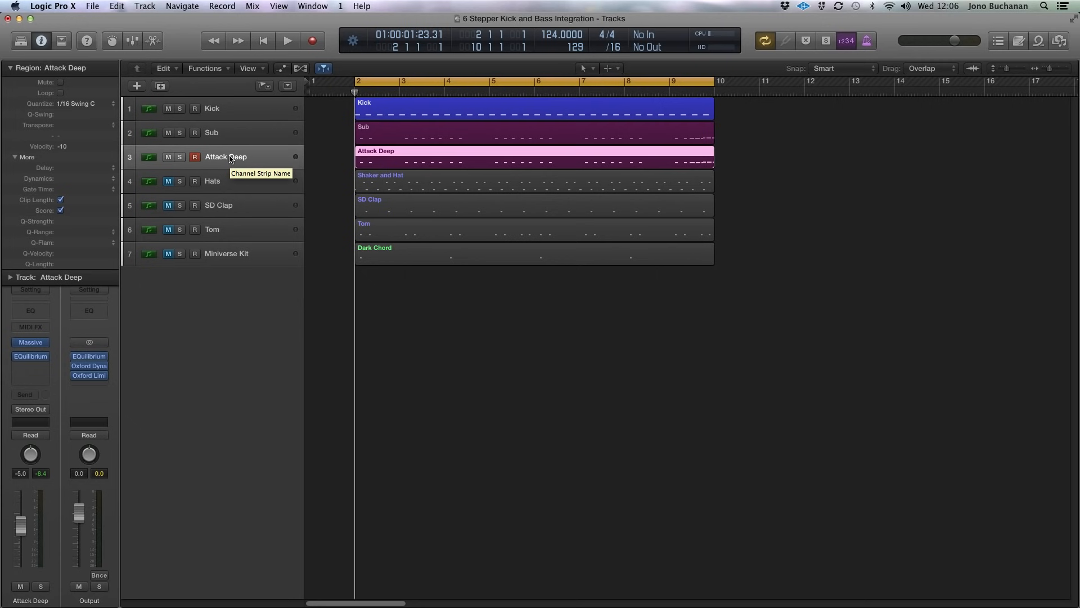
key(space)
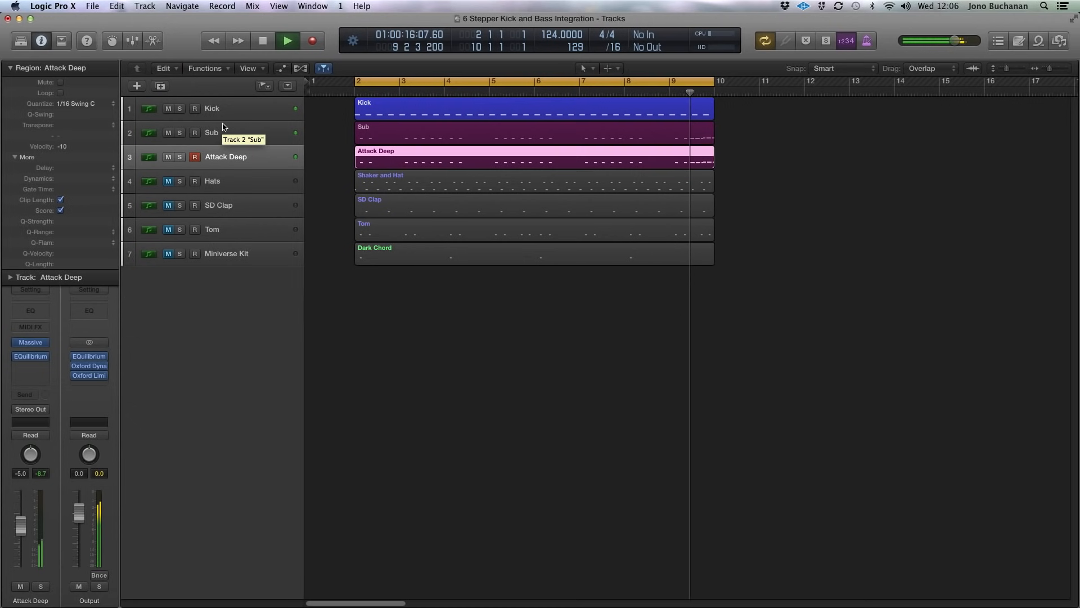
key(space)
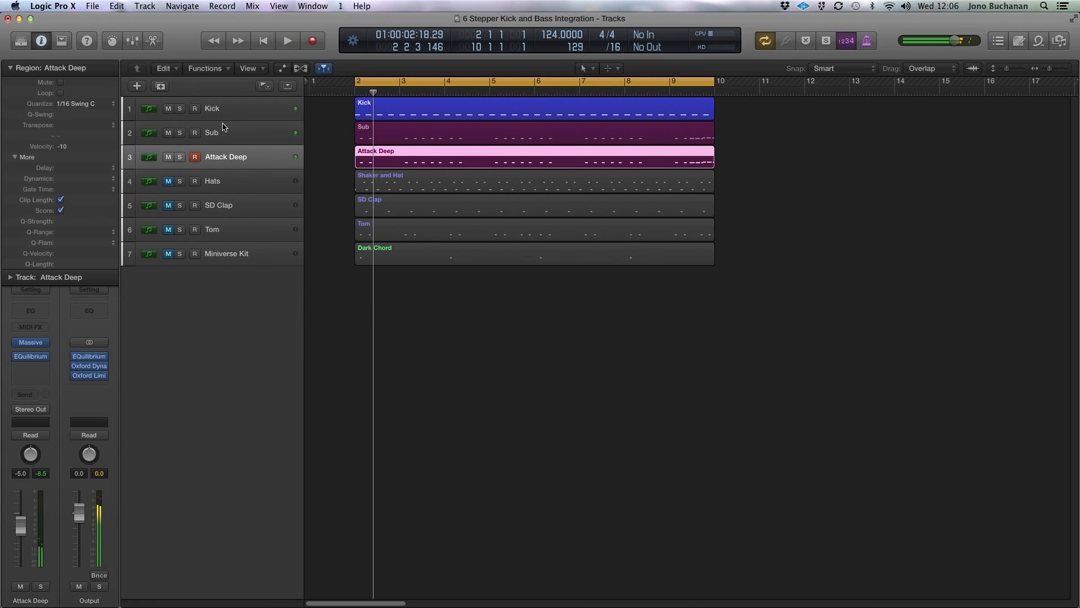
- Mute the Attack Deep track, listen to the kick and Sub together, and return the playhead to bar 2
click(171, 158)
key(space)
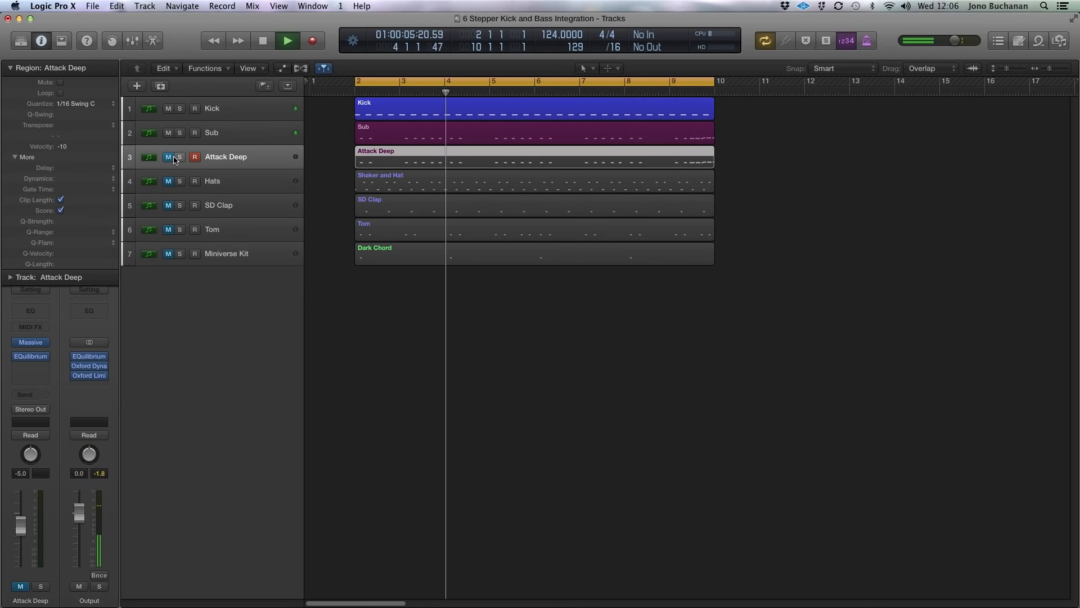
key(space)
key(Return)
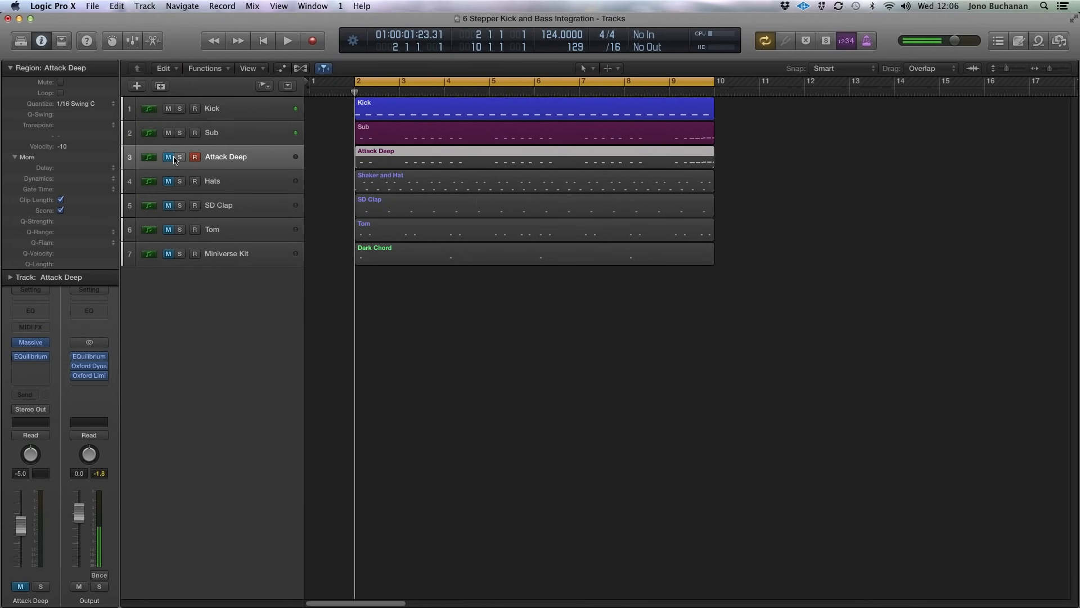
- Swap the mute from Attack Deep to Sub, listen to the kick with Attack Deep, and return to bar 2
click(168, 132)
click(168, 157)
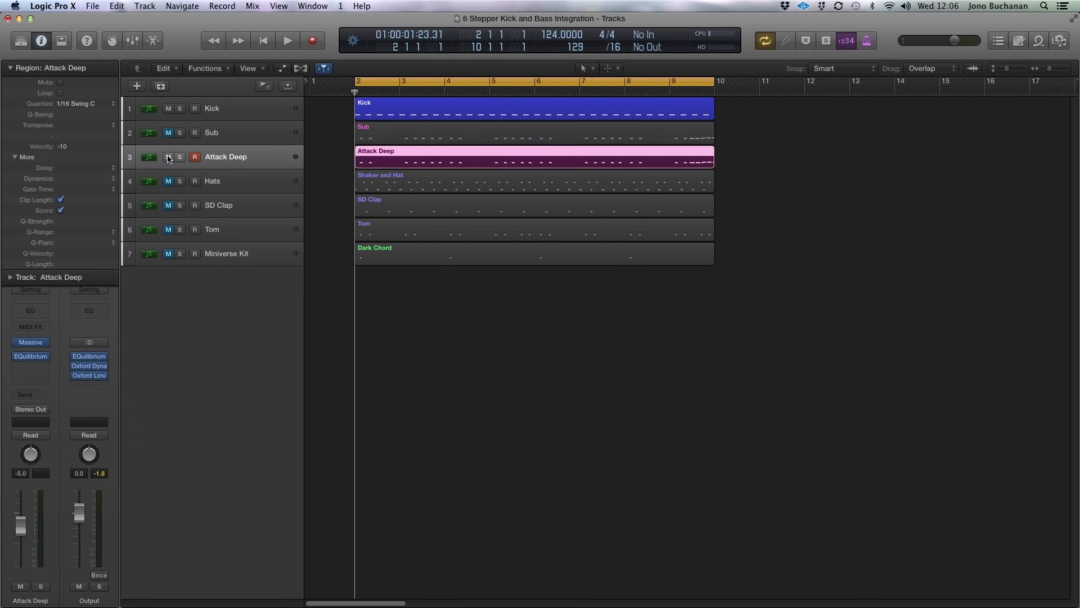
key(space)
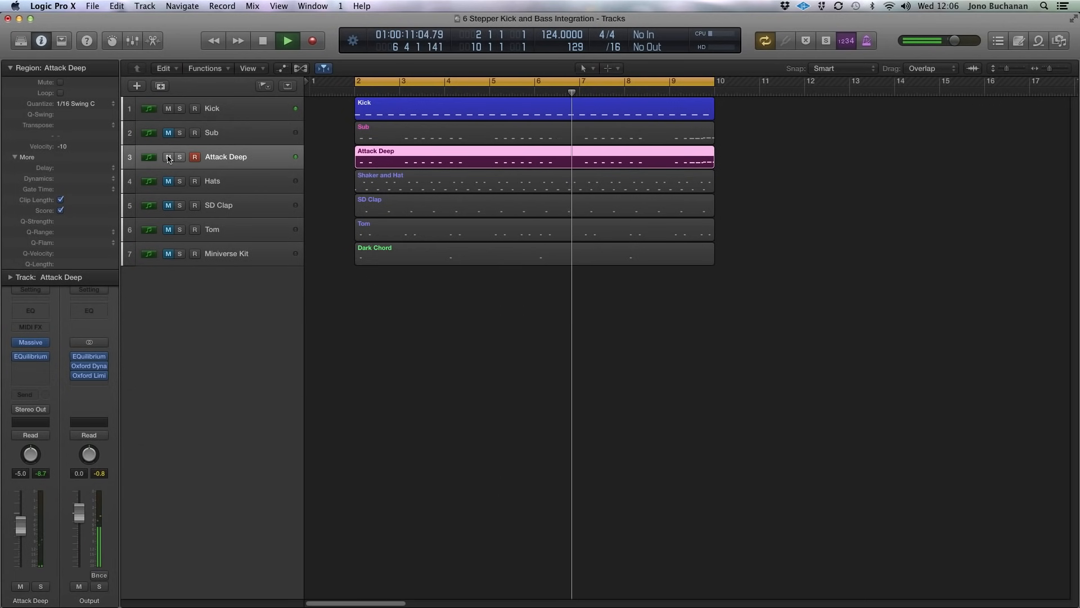
key(space)
key(Return)
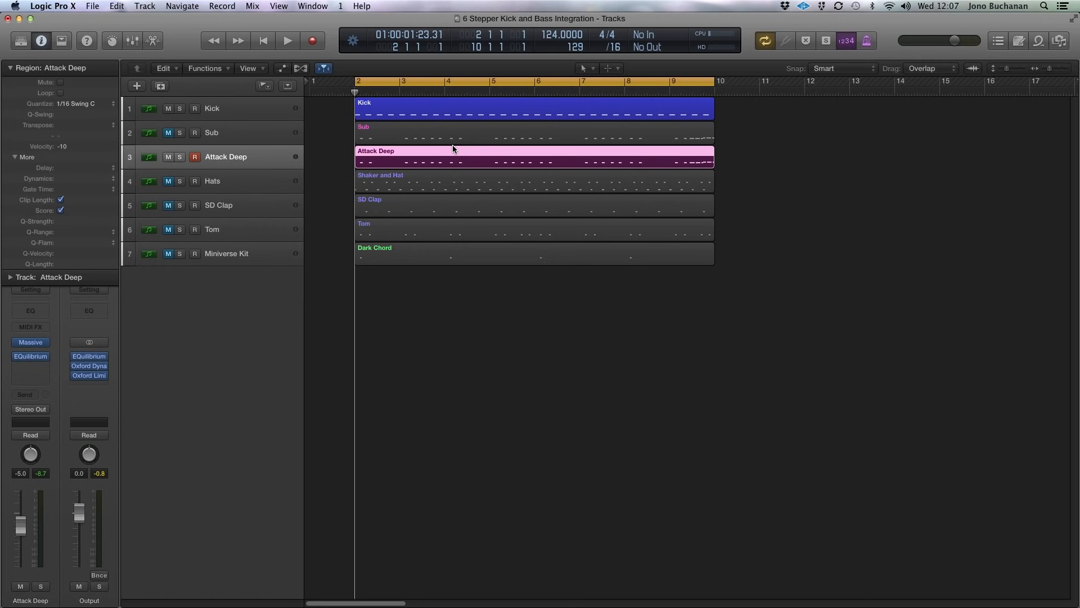
- Unmute the Sub track and bring up the Kick channel's EQuilibrium from the mixer, placed clear of the track list
click(169, 133)
click(223, 111)
click(132, 41)
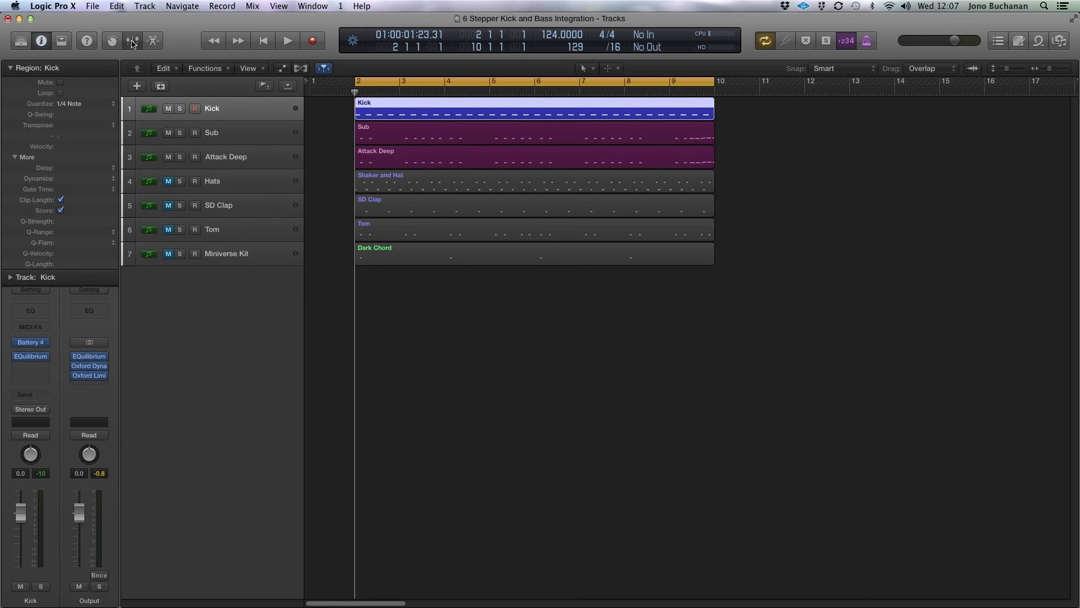
mouse_move(192, 322)
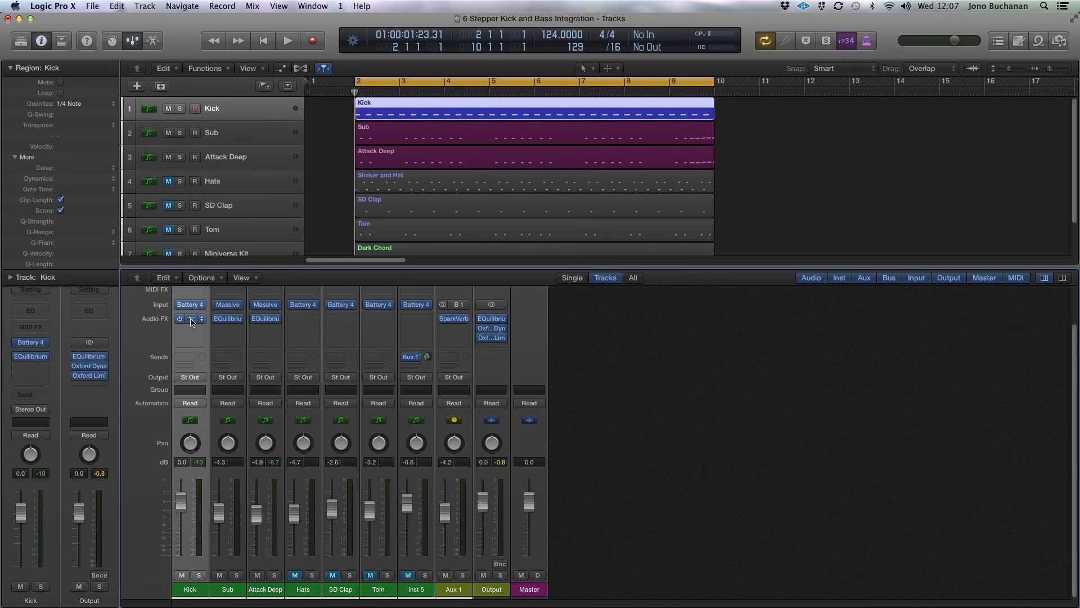
click(191, 321)
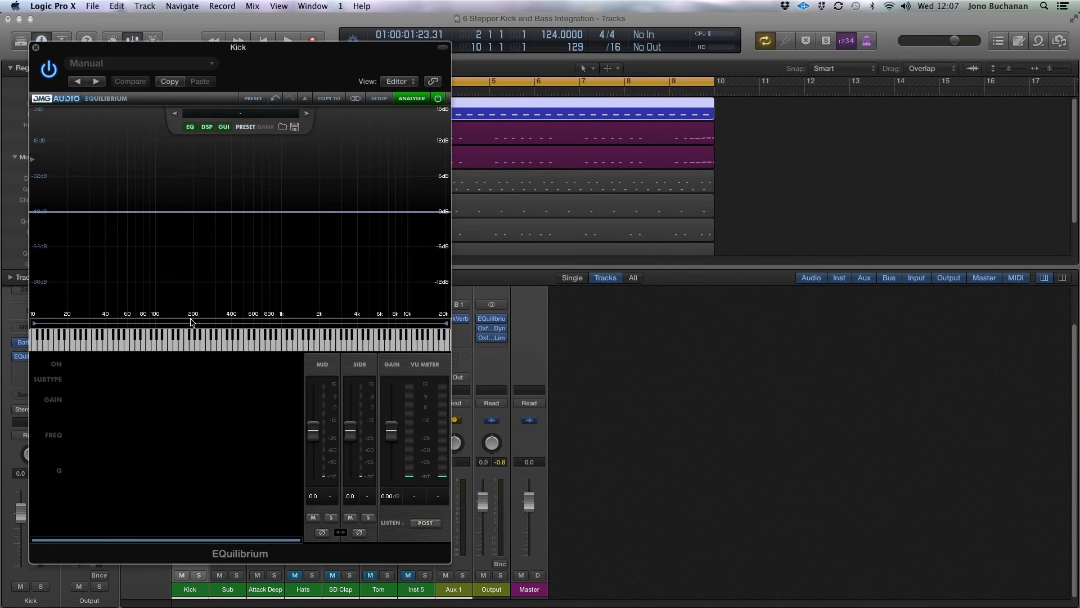
drag(96, 55, 430, 171)
- Solo the Kick track and play it to examine its frequency spectrum in the EQ analyser
click(179, 109)
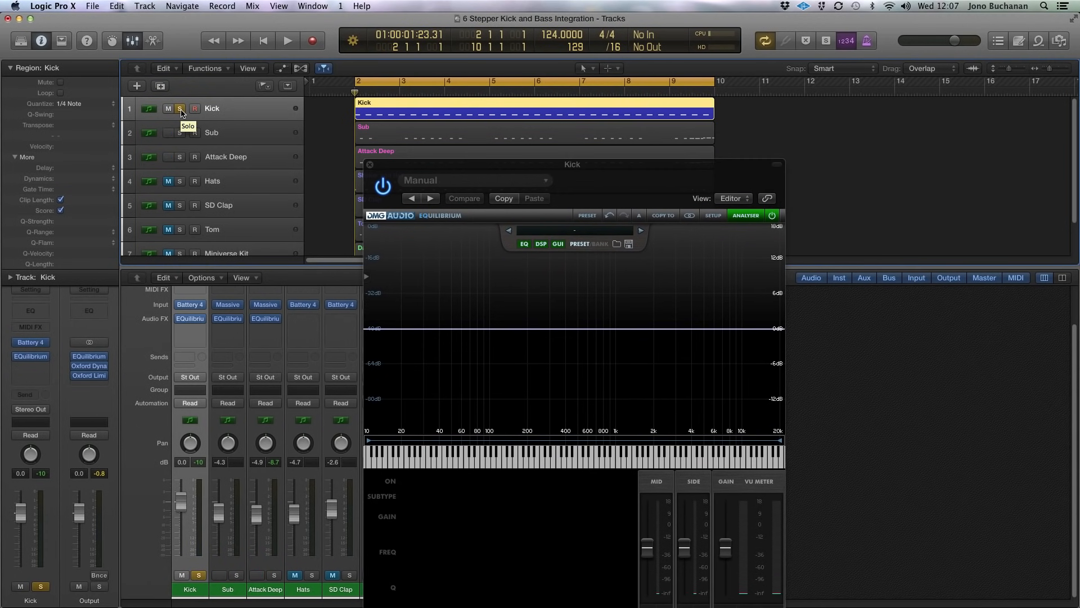
key(space)
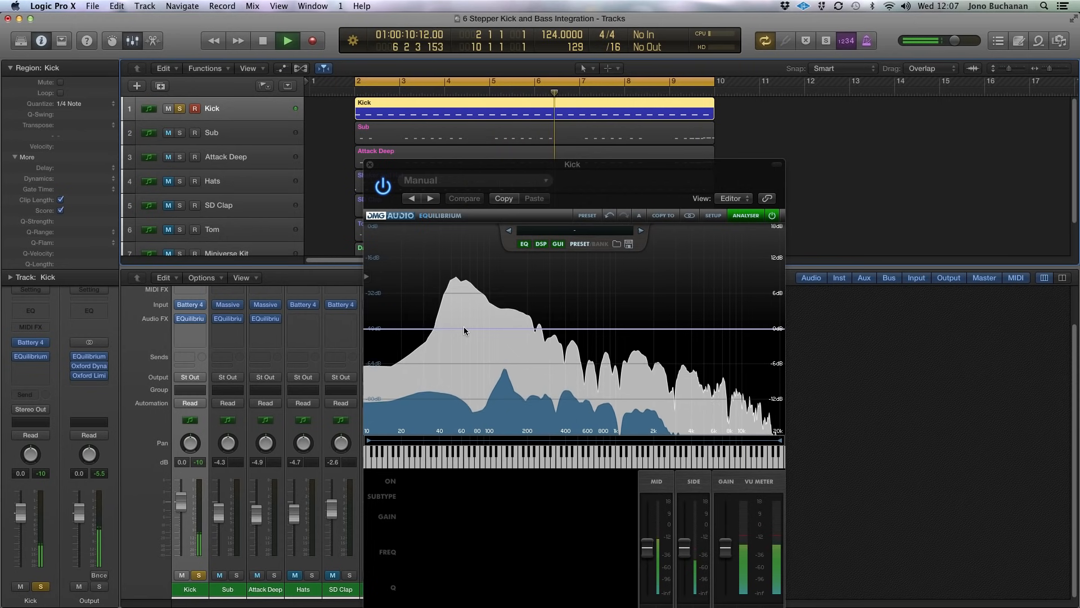
key(space)
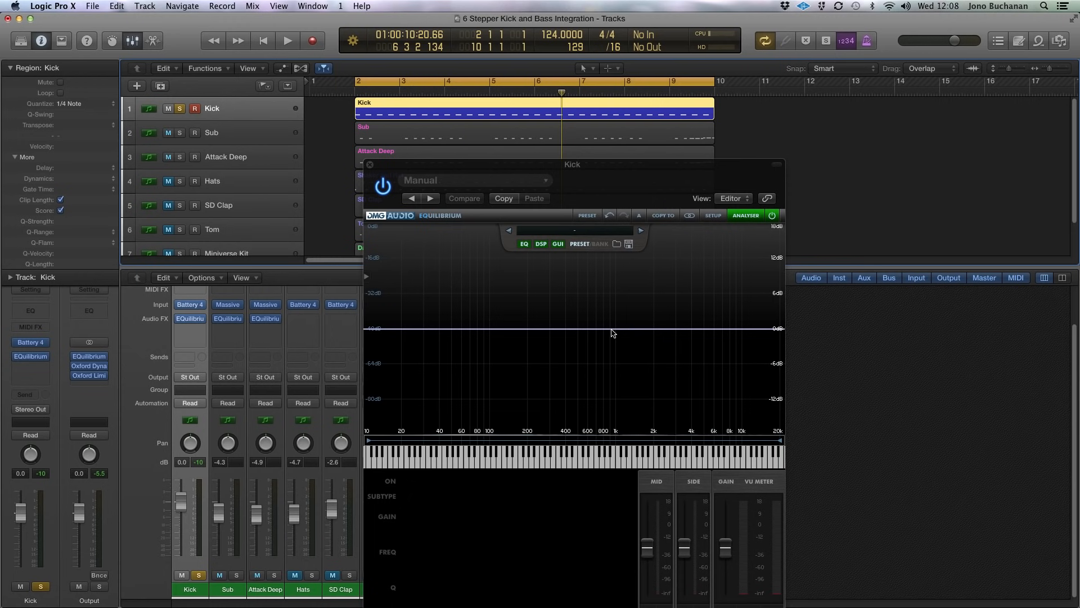
key(space)
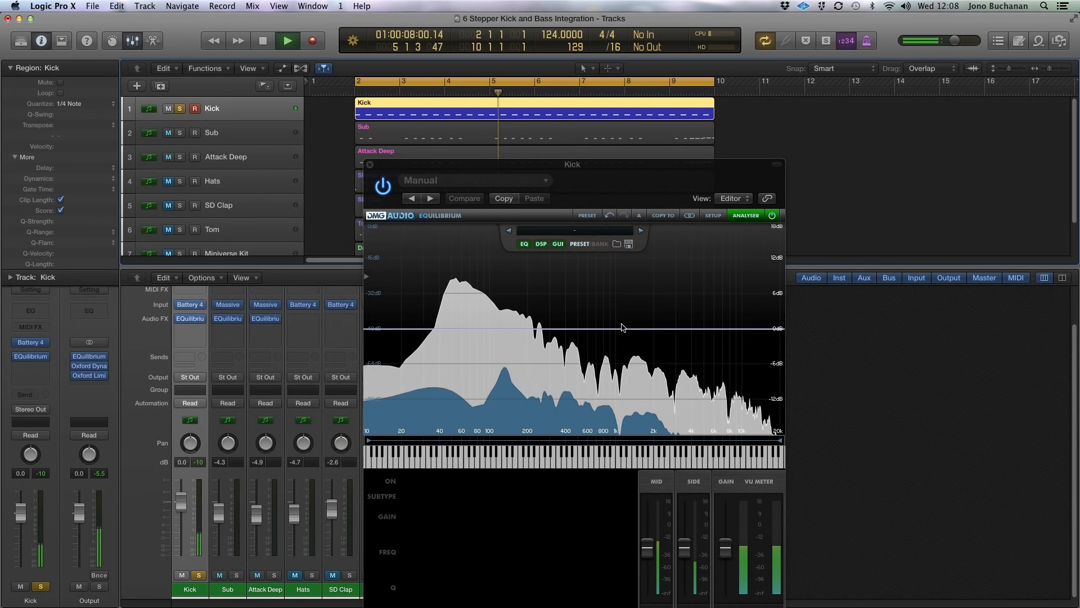
key(space)
key(Return)
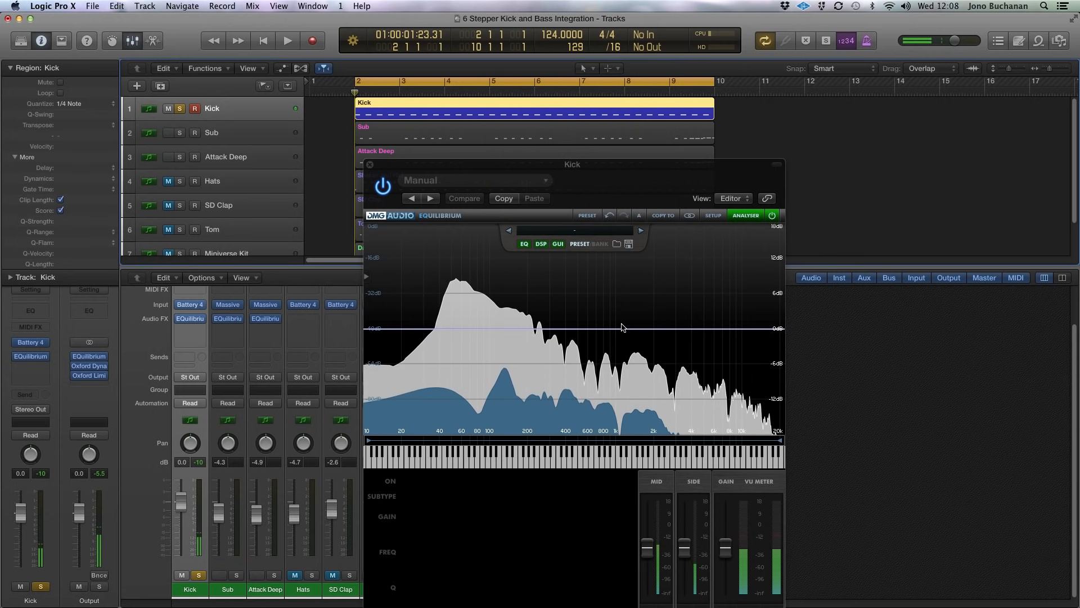
- Solo Sub instead of Kick, play it to examine its spectrum in its own EQuilibrium, and close the EQ
click(370, 164)
click(181, 133)
click(180, 109)
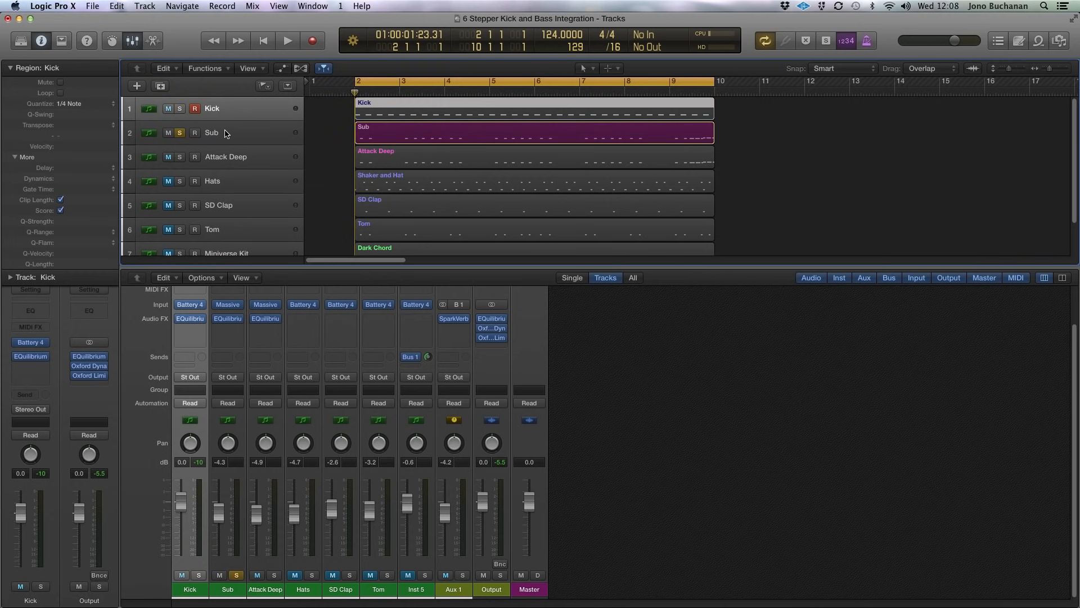
click(236, 135)
click(229, 319)
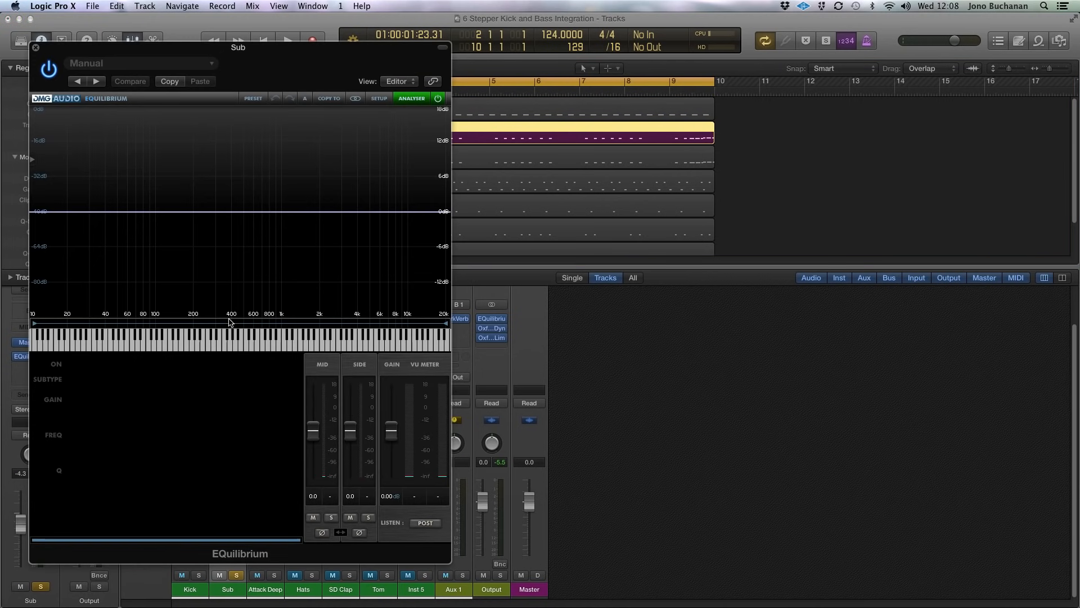
key(space)
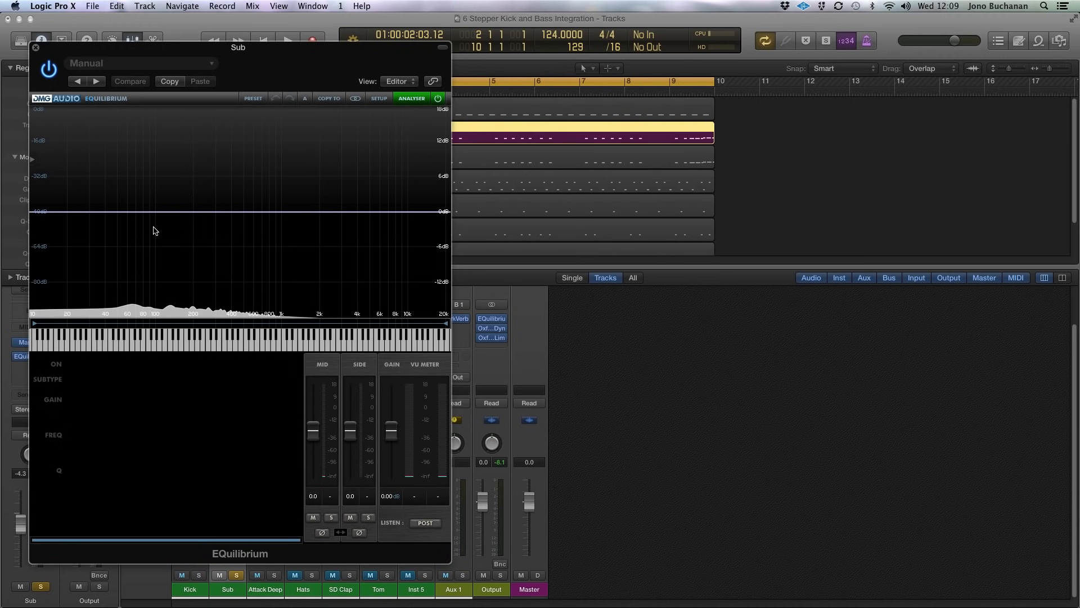
click(35, 49)
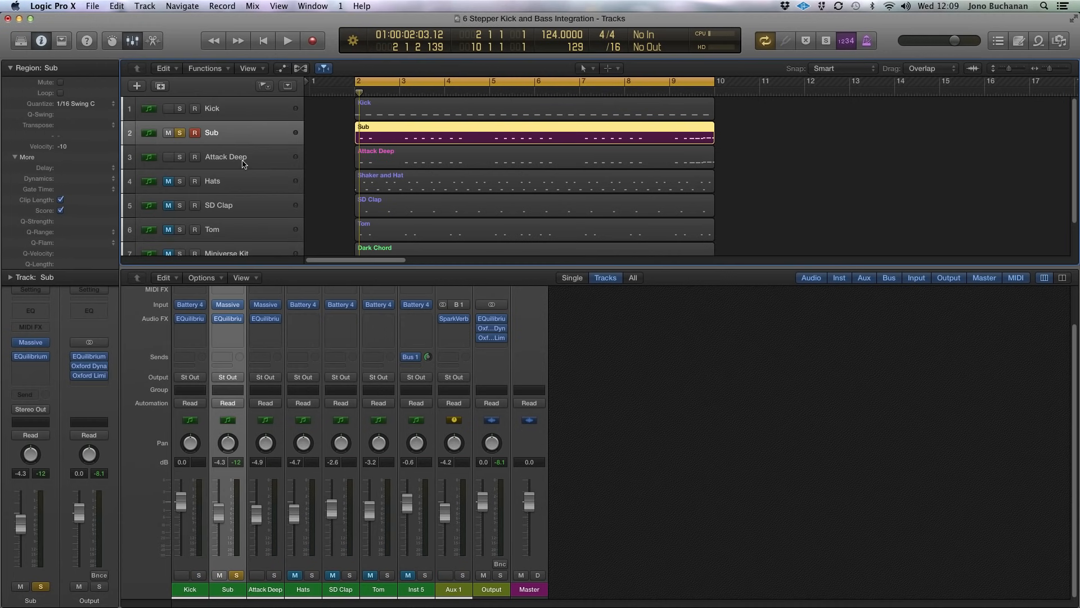
- Solo Attack Deep instead of Sub, open its EQuilibrium and play the track to examine its spectrum
click(180, 134)
click(180, 158)
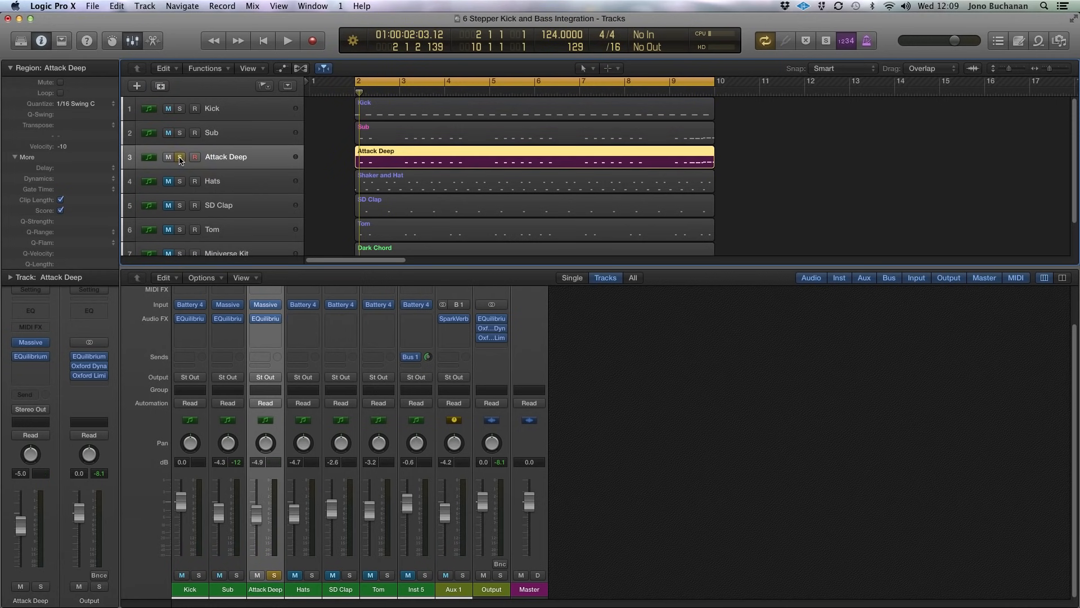
click(272, 322)
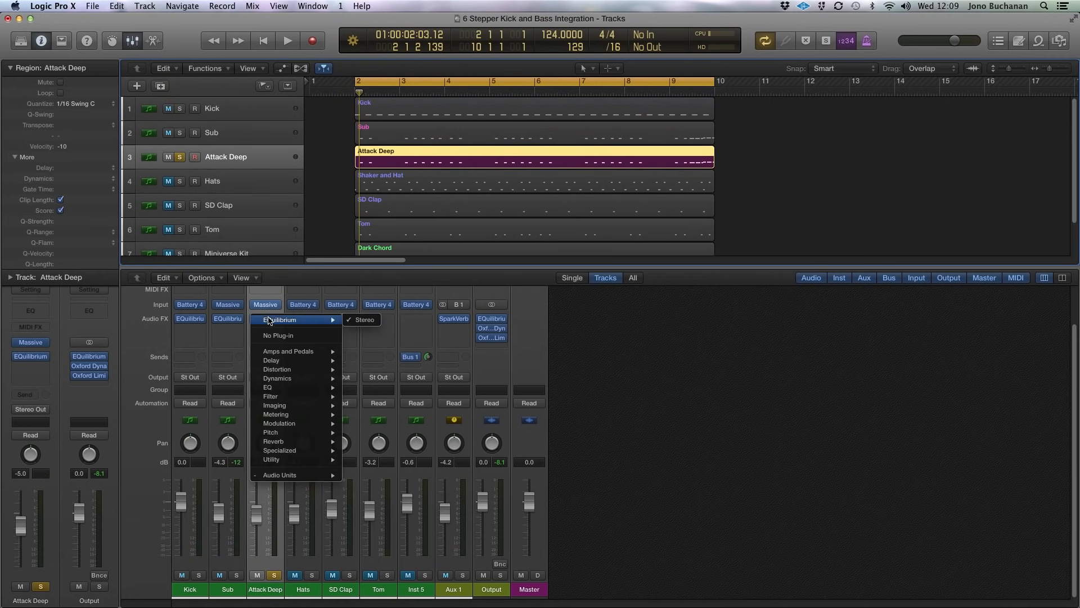
click(269, 321)
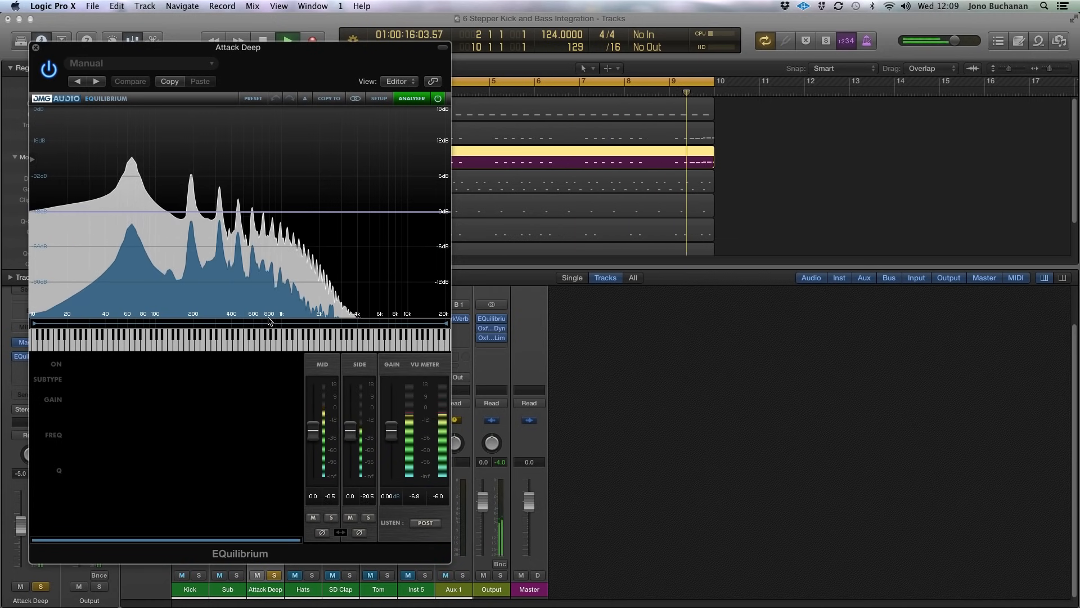
key(space)
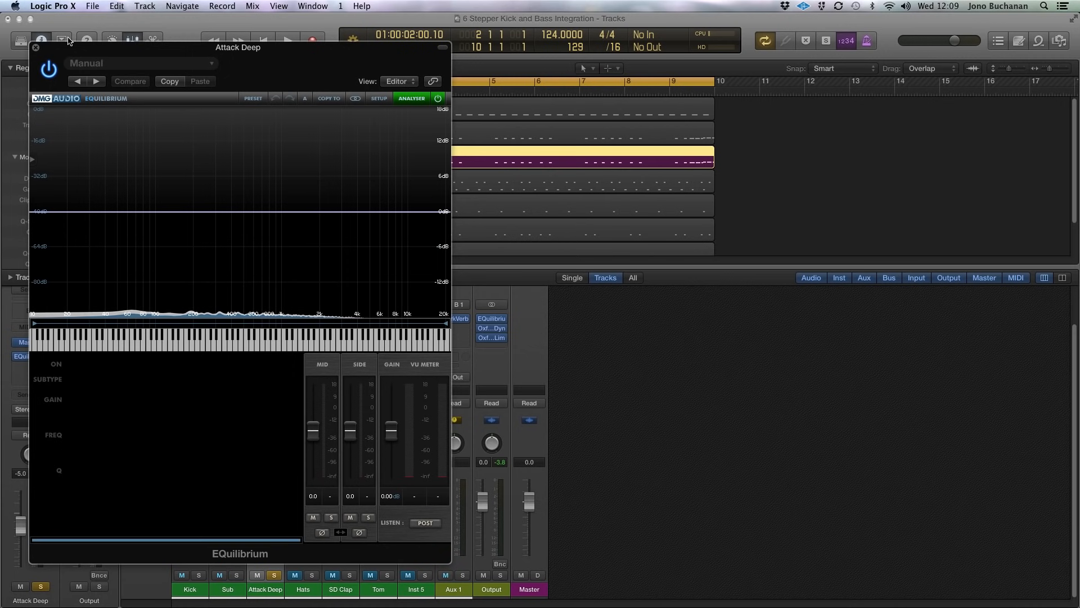
- Add a peak cut to the Attack Deep EQ at 65 Hz with -5.05 dB gain and a Q of 1.20
drag(70, 47, 588, 62)
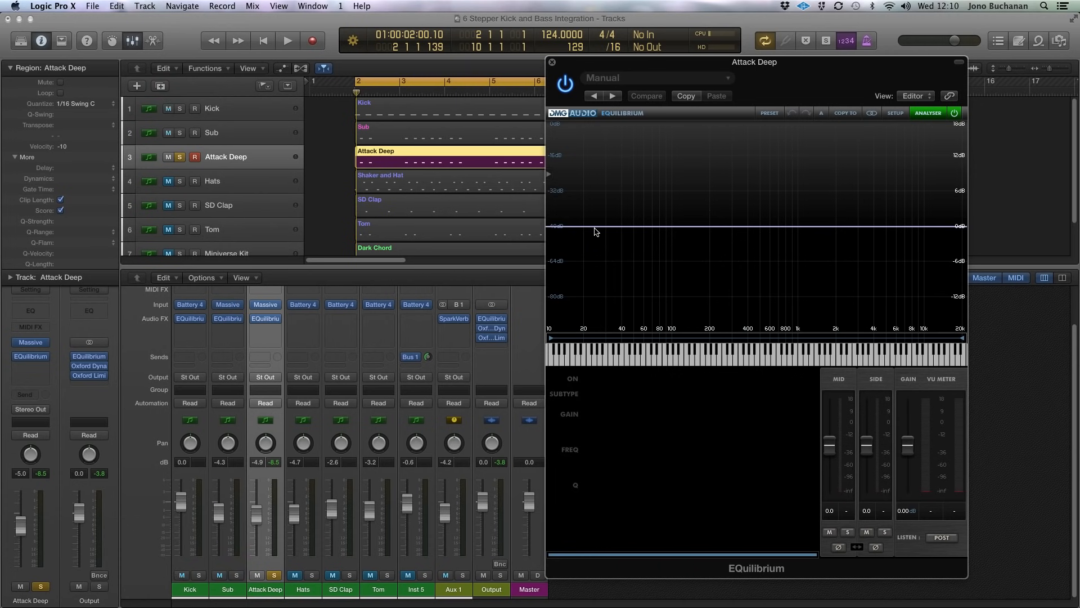
click(230, 157)
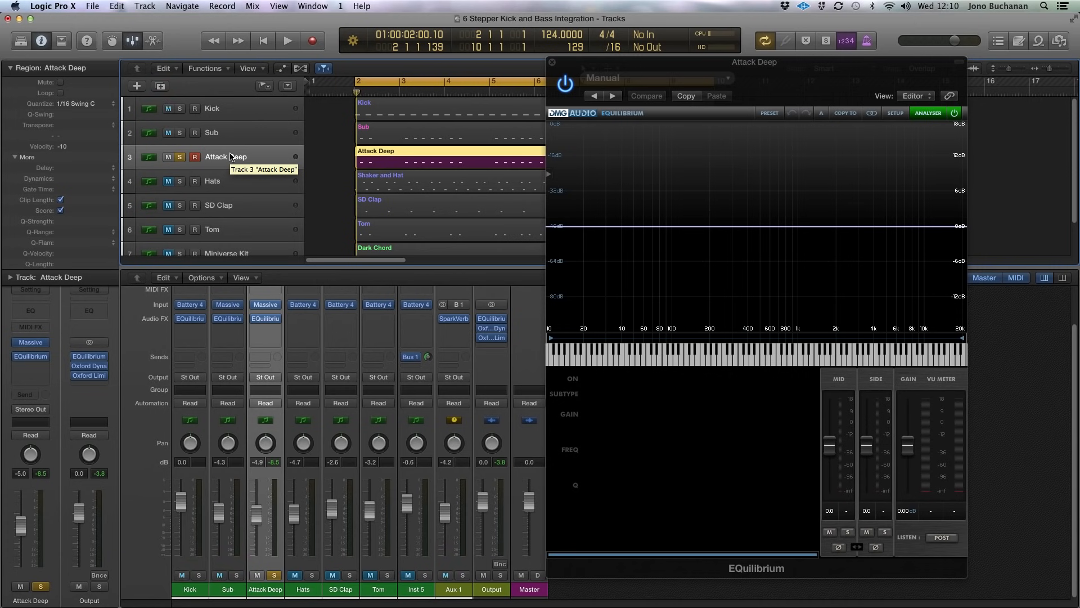
double_click(646, 226)
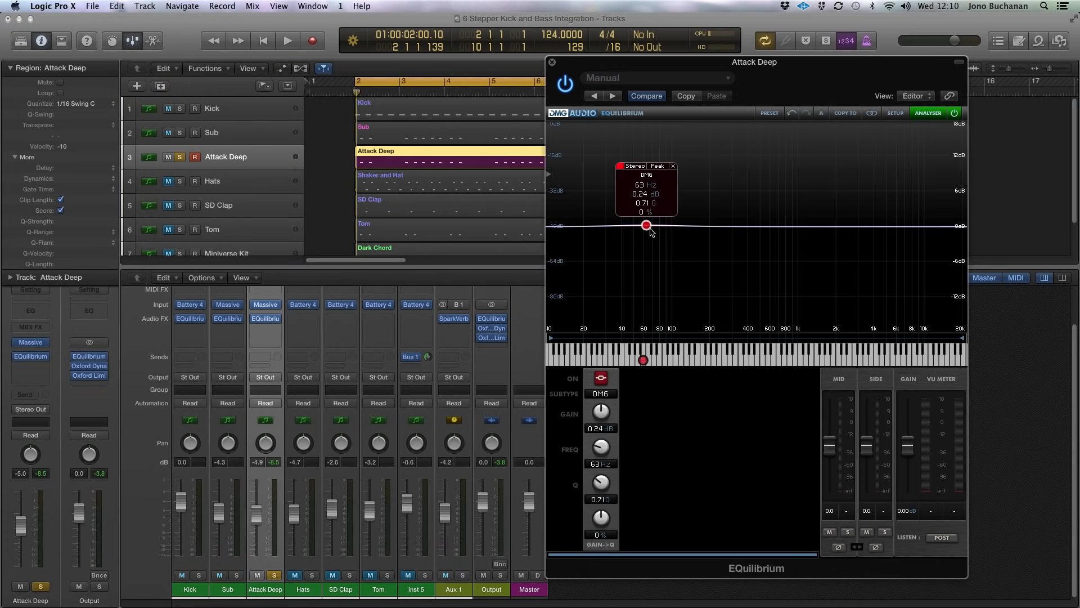
drag(647, 232, 648, 251)
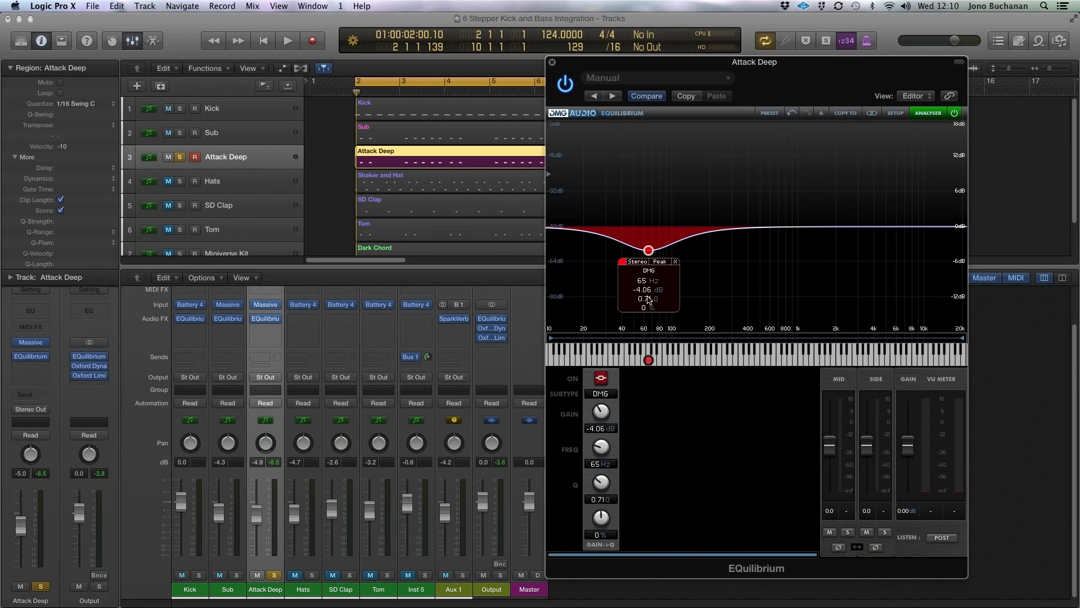
mouse_move(648, 299)
mouse_down()
mouse_move(647, 281)
mouse_move(649, 298)
mouse_up()
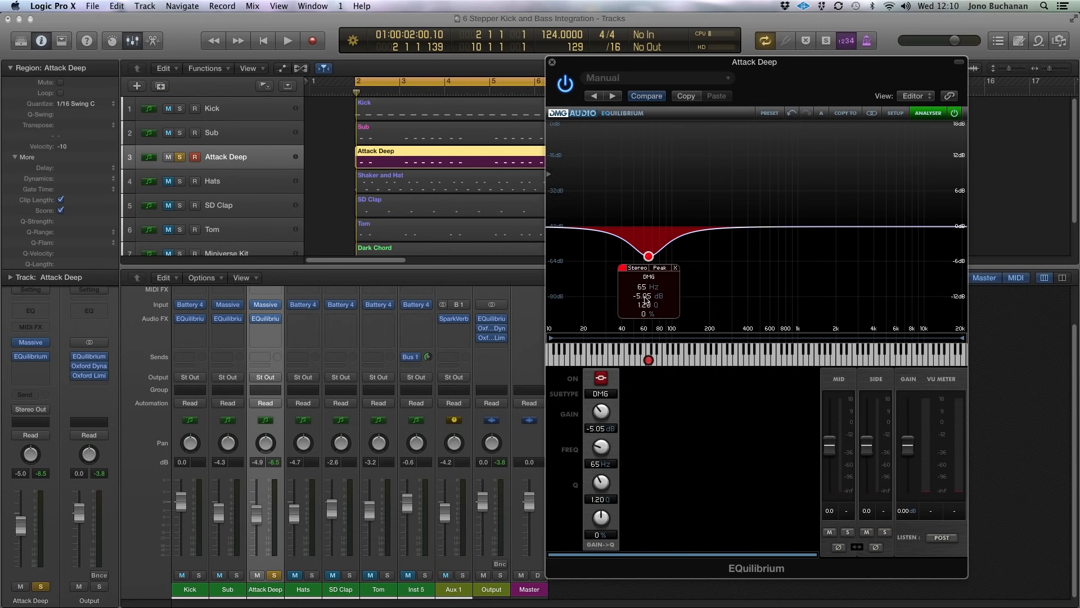
- Add a second Attack Deep EQ band at 20 Hz with -2.72 dB gain and make it a DMG low shelf
double_click(584, 242)
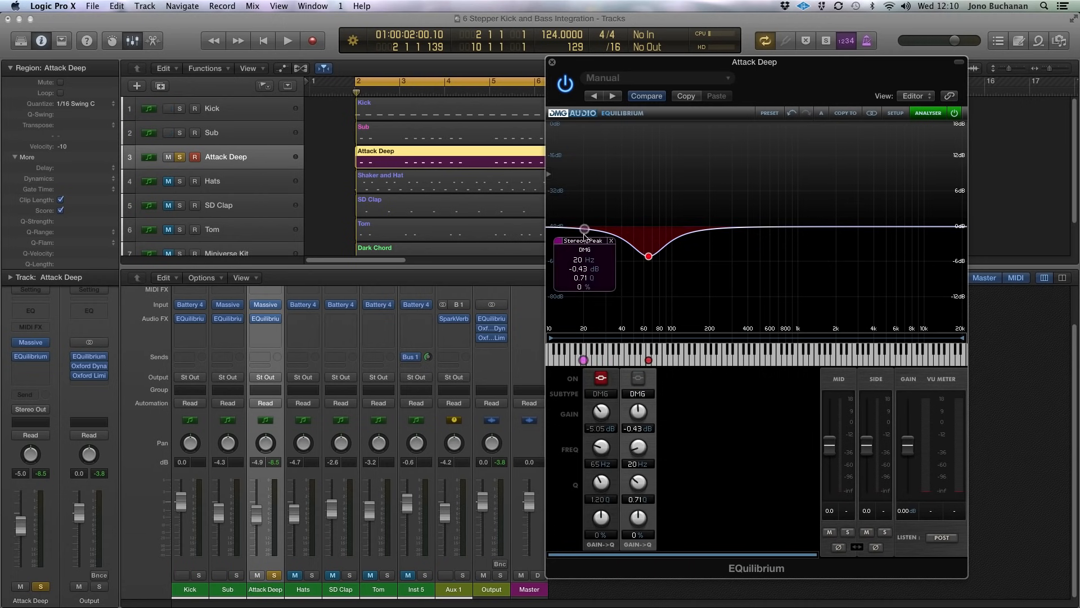
click(559, 254)
click(594, 254)
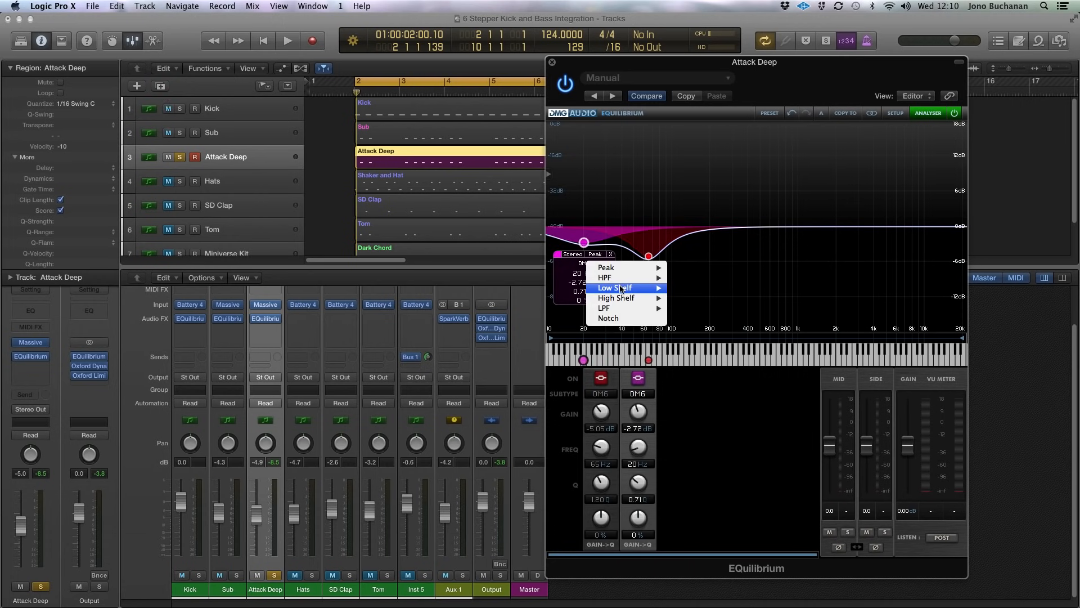
click(701, 288)
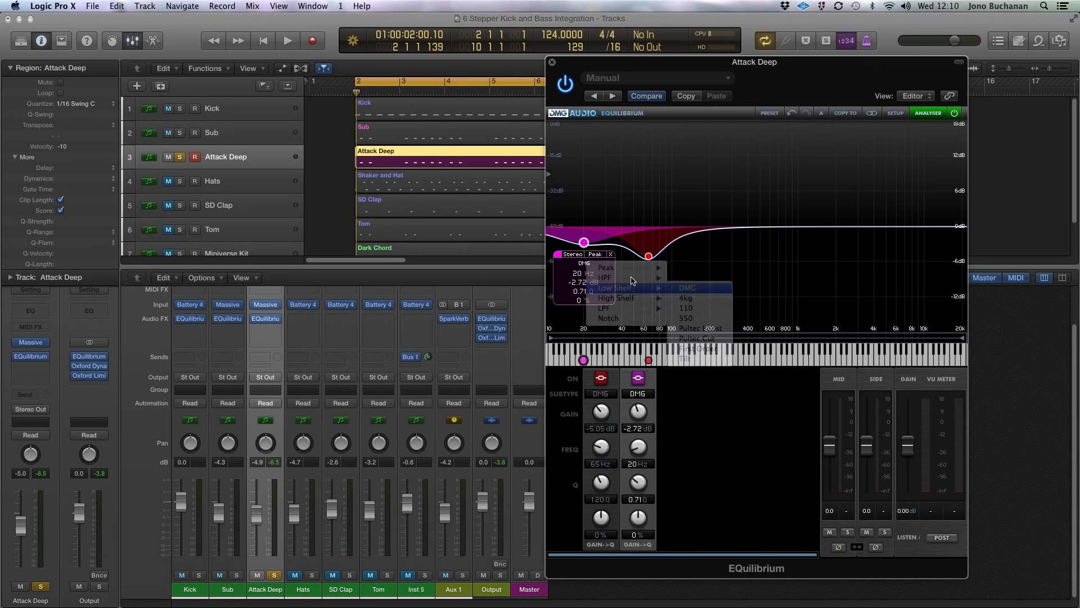
- Set the Attack Deep low shelf to 28 Hz with -7.11 dB gain, comparing the EQ bypassed and active during playback
mouse_move(588, 245)
mouse_down()
mouse_move(583, 257)
mouse_move(603, 267)
mouse_up()
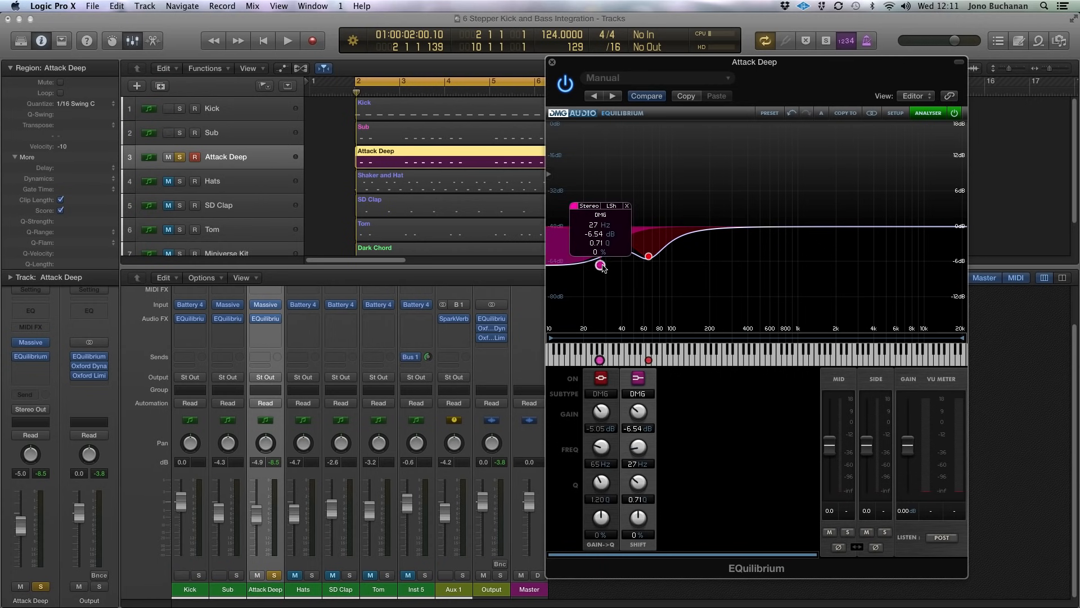
key(space)
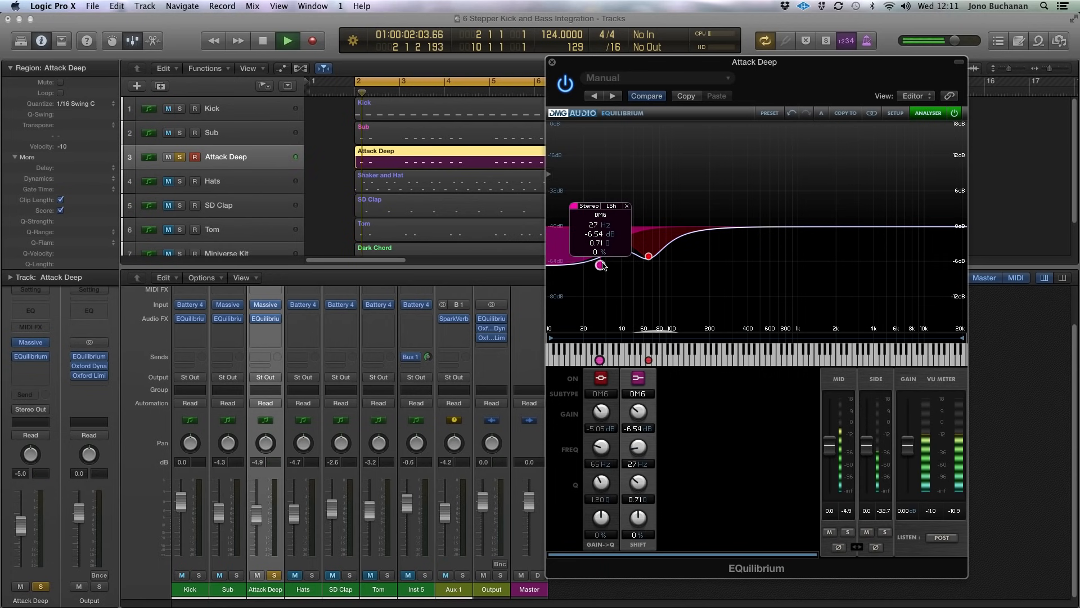
click(567, 84)
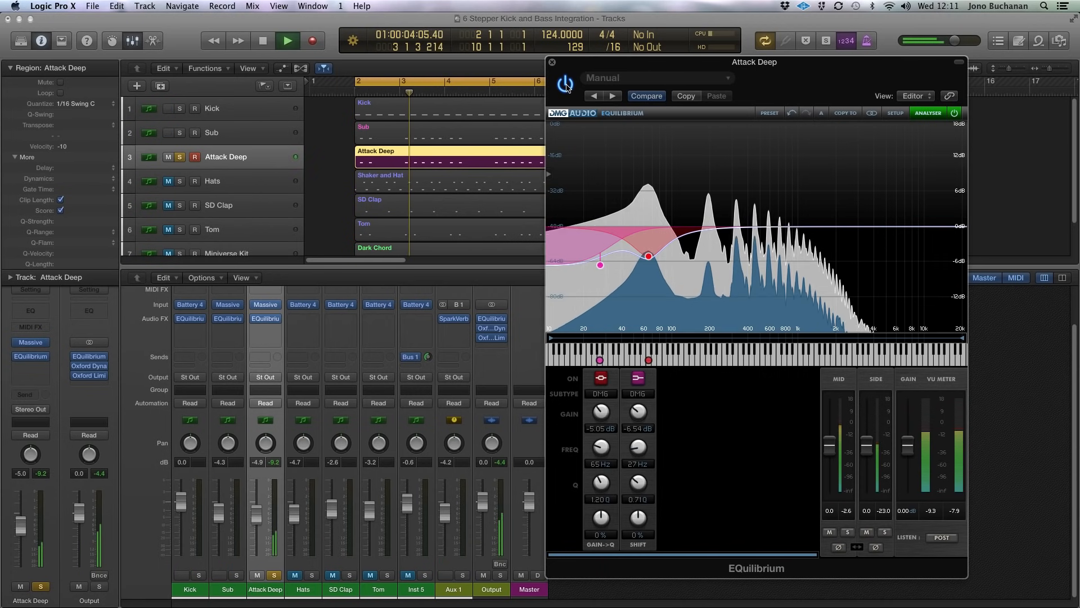
click(566, 85)
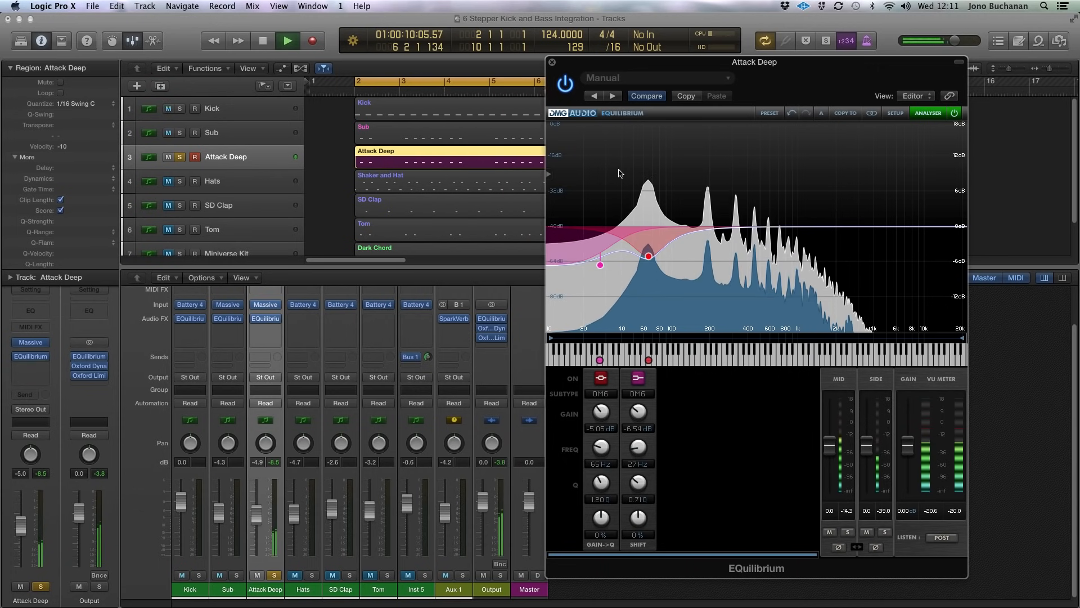
key(space)
mouse_move(599, 270)
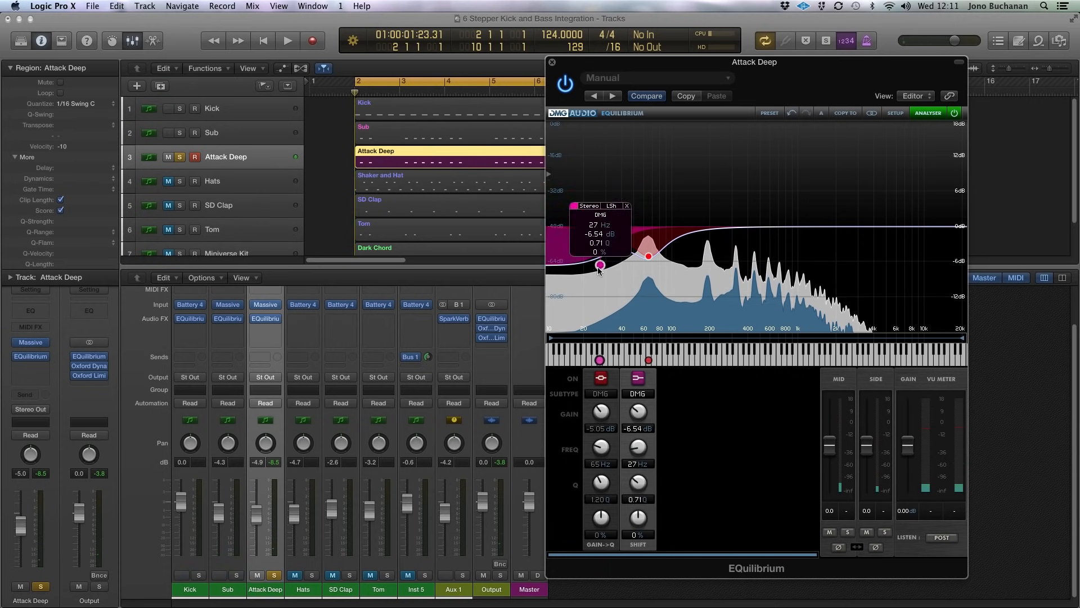
drag(599, 266, 602, 268)
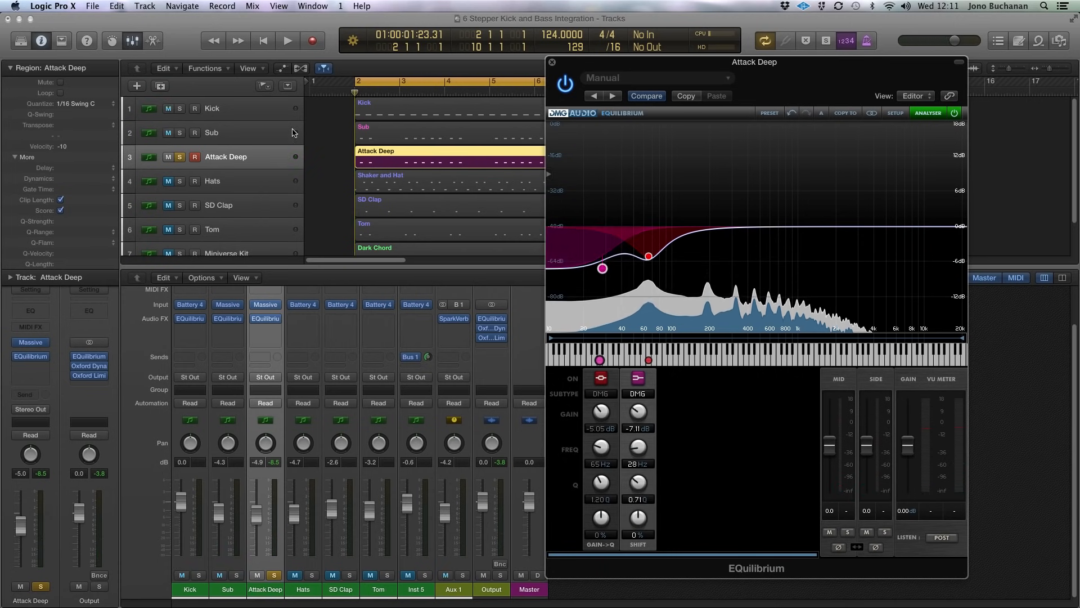
- Solo Kick alongside Attack Deep and play both, comparing the blend with the Attack Deep EQ bypassed and active
click(180, 109)
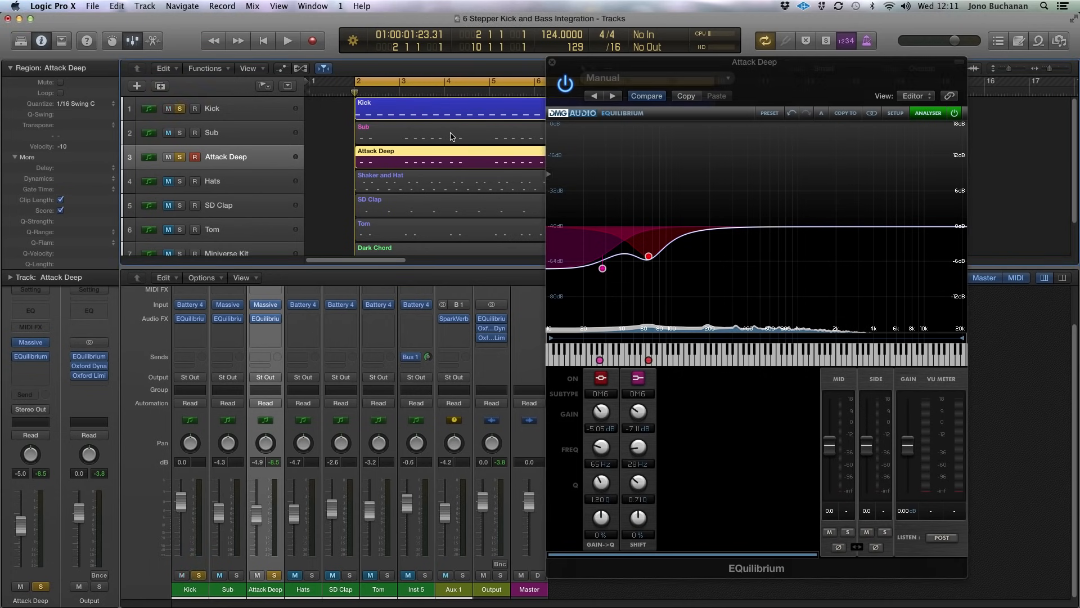
key(Return)
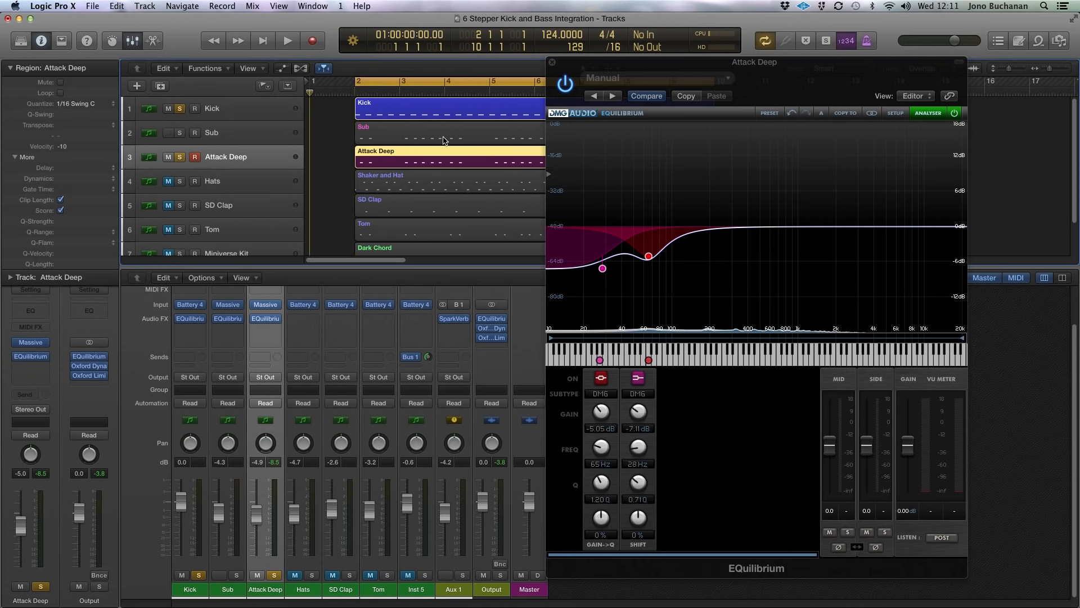
key(space)
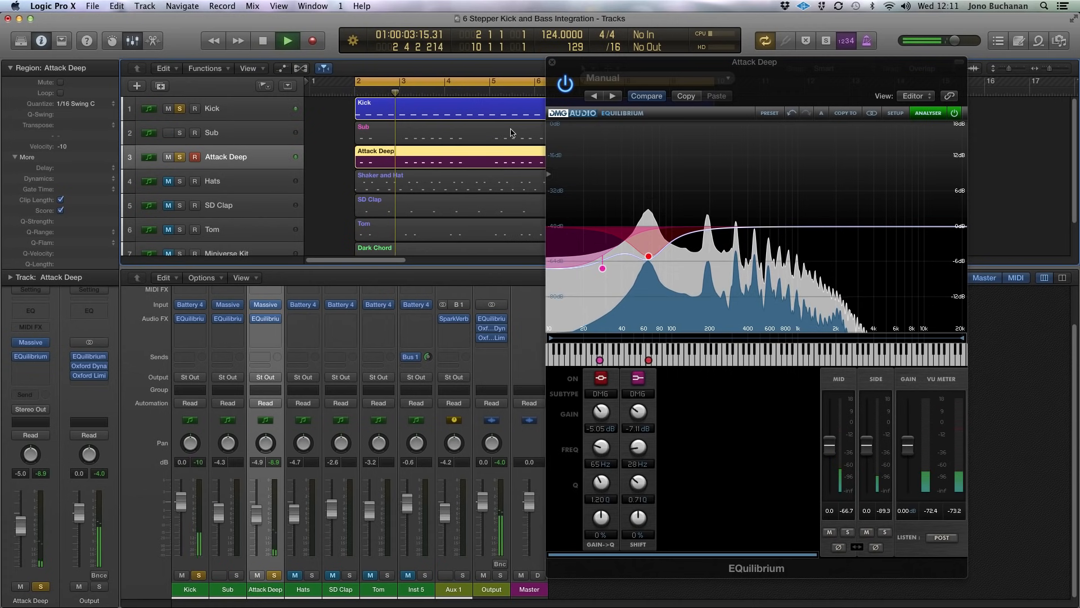
click(565, 84)
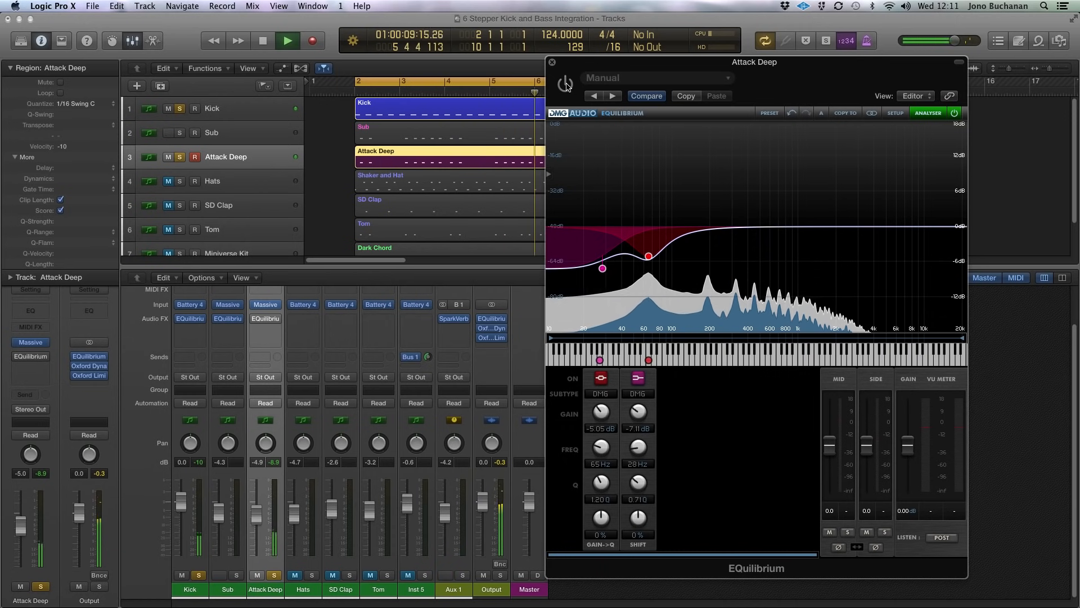
click(565, 84)
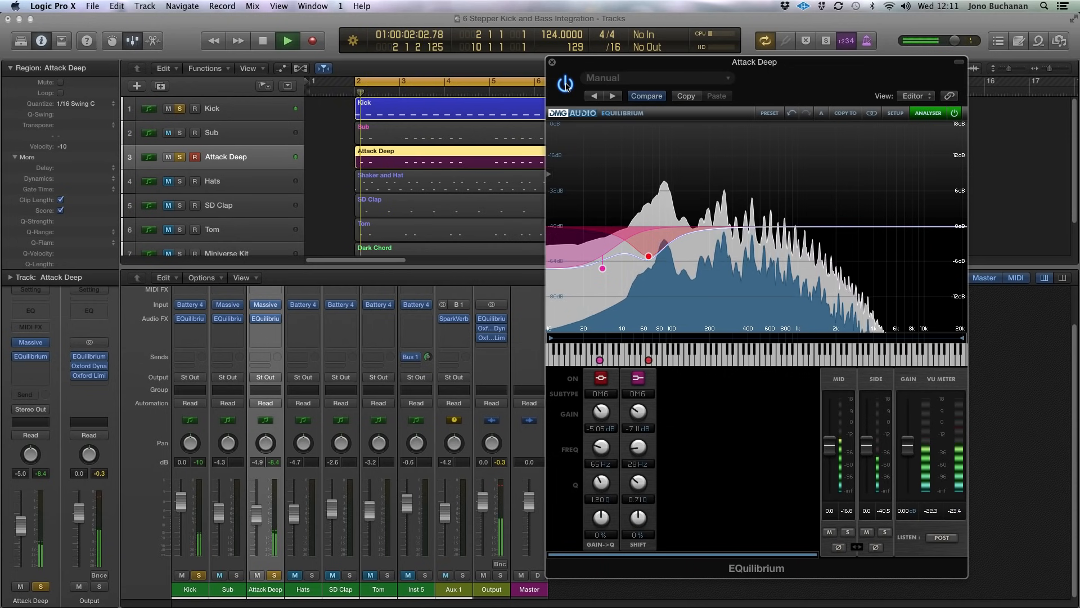
key(space)
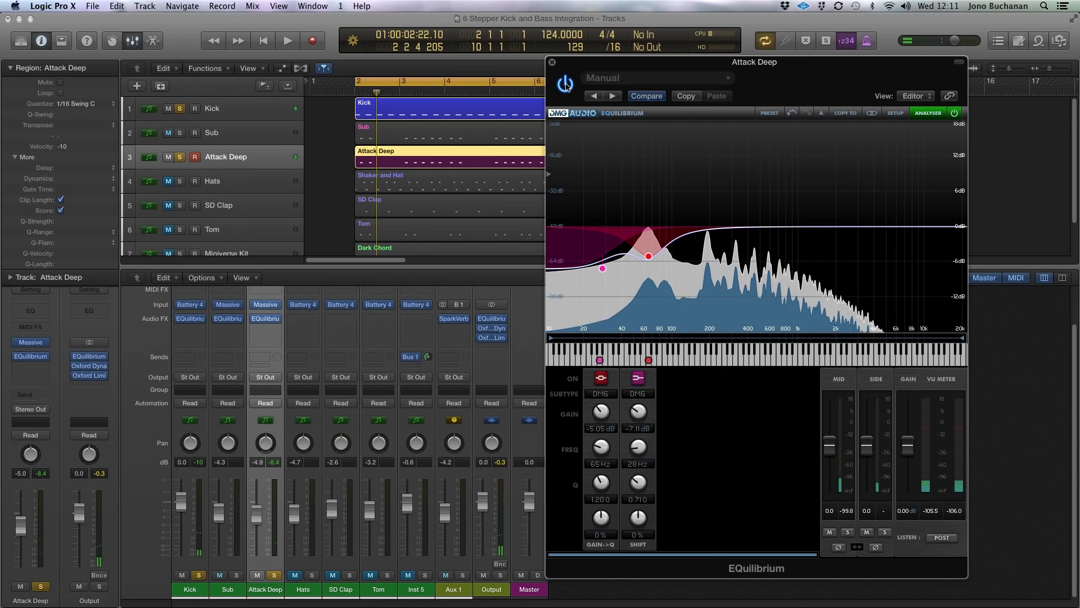
key(Return)
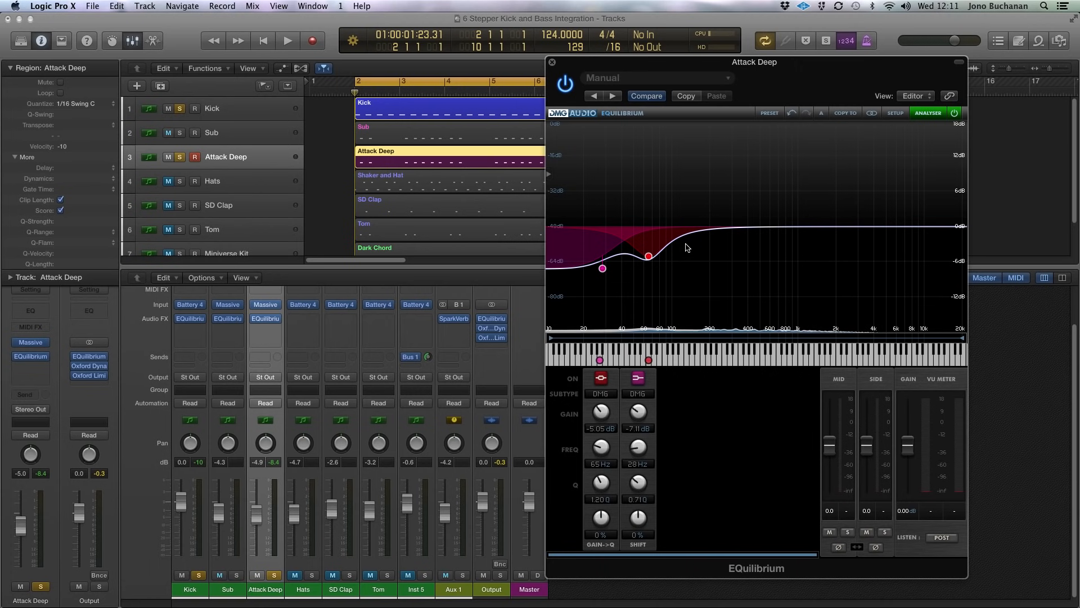
- Add a third Attack Deep EQ band as a peak boost at 192 Hz with 3.77 dB gain, auditioning it with the kick
drag(704, 230, 709, 210)
click(679, 153)
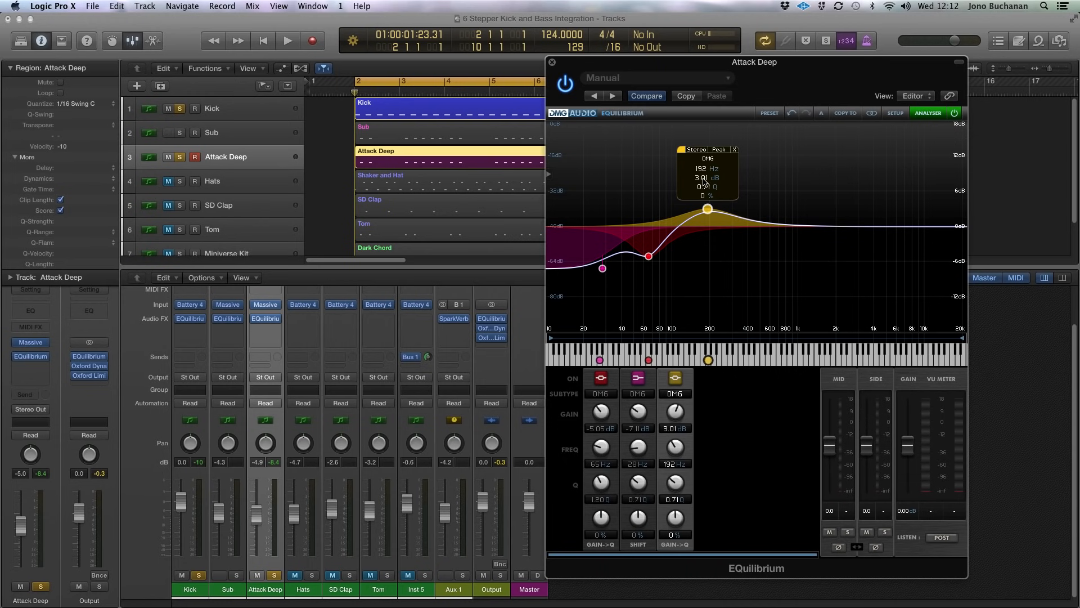
drag(707, 209, 707, 207)
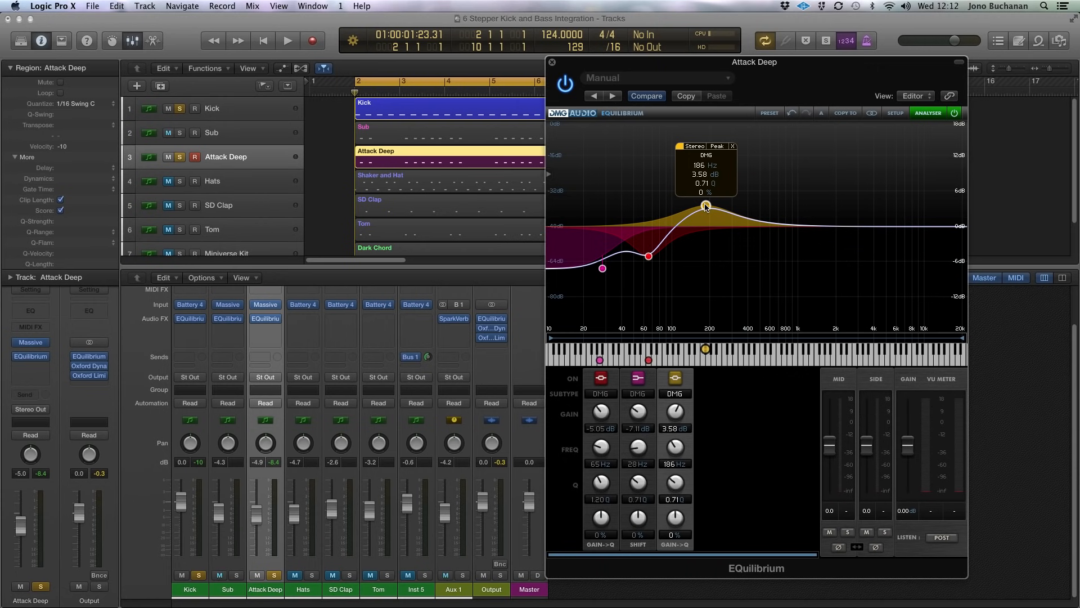
key(space)
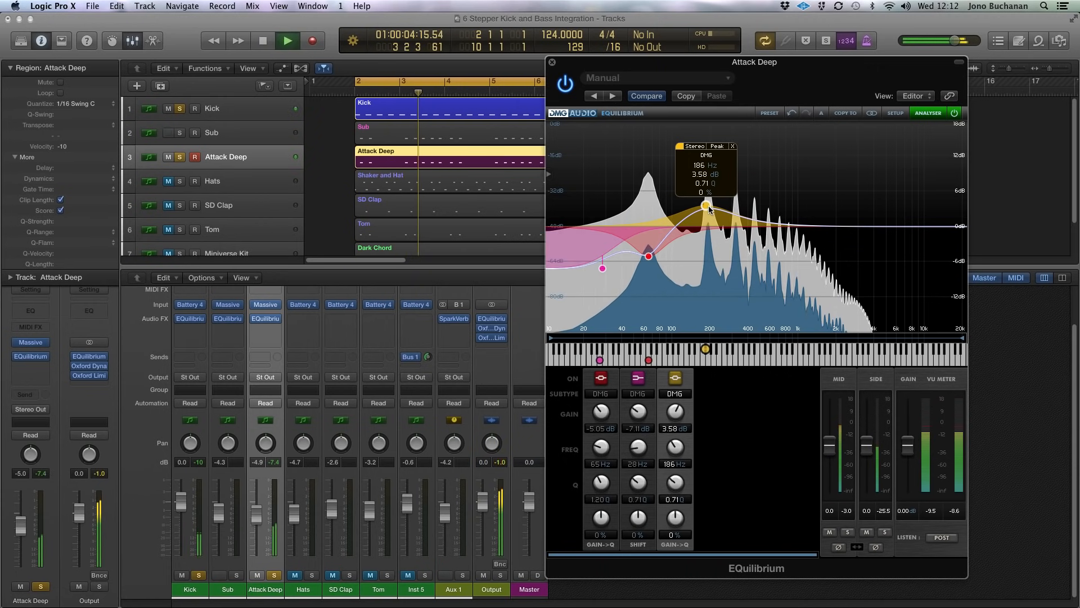
drag(705, 206, 711, 209)
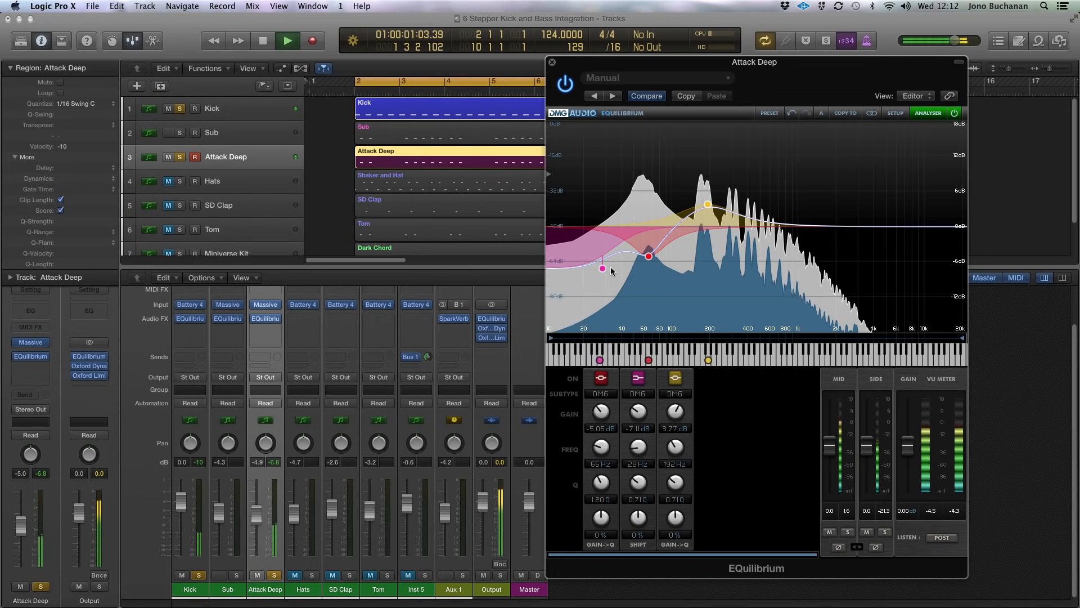
key(space)
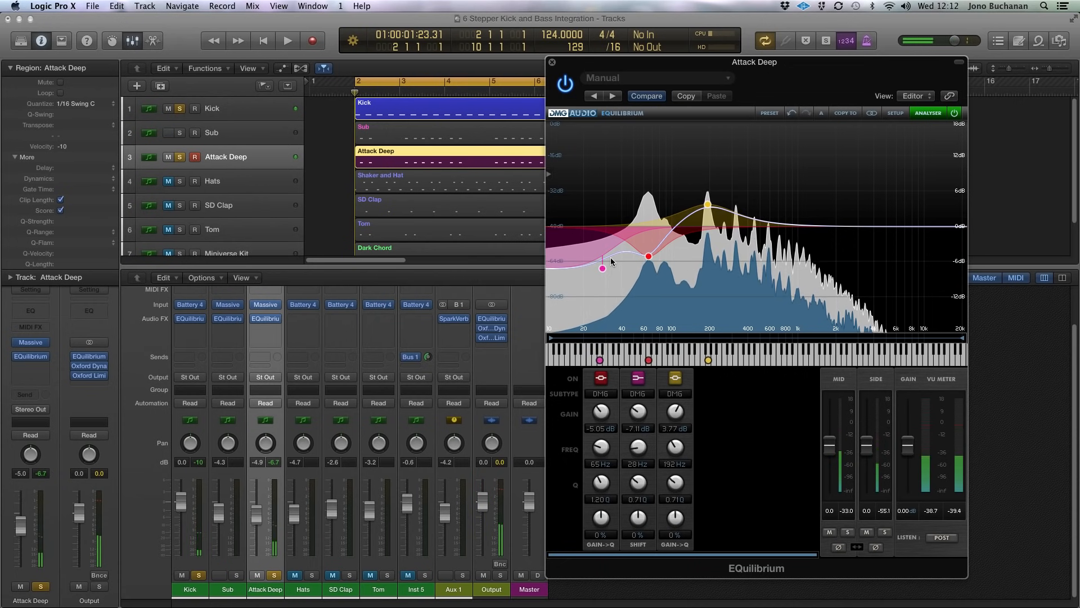
- Solo Sub alongside Kick and Attack Deep, and open the Sub EQuilibrium in place of the Attack Deep EQ
click(181, 137)
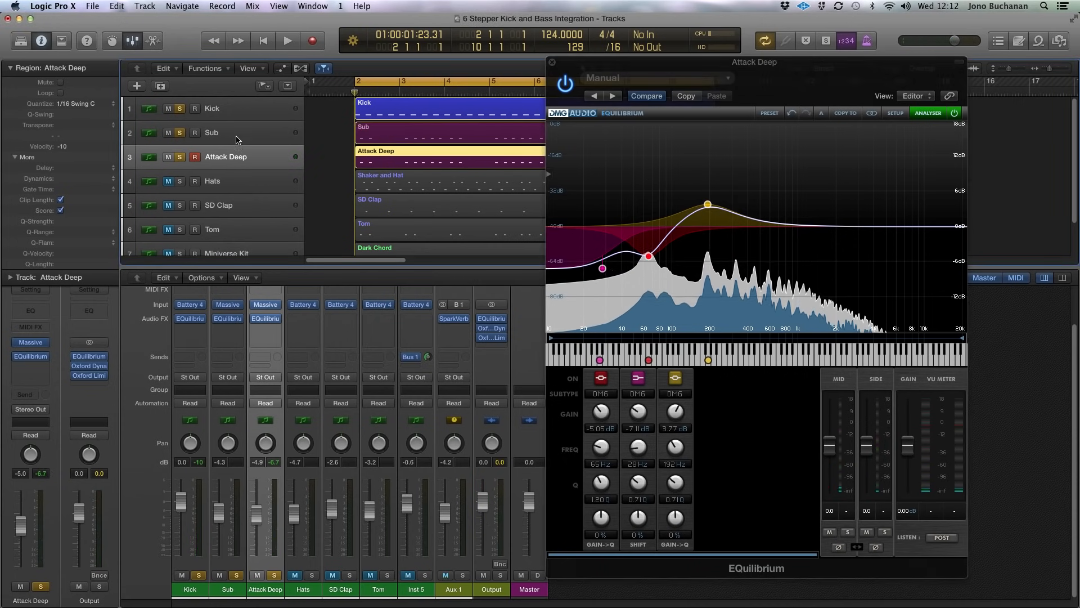
click(239, 135)
click(553, 63)
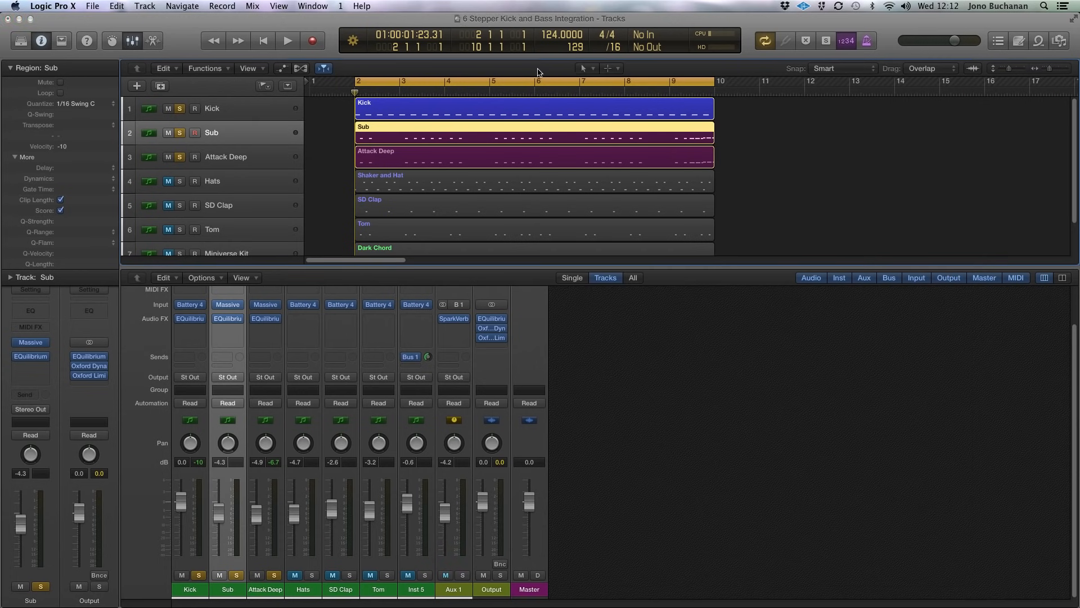
click(229, 320)
drag(117, 48, 530, 77)
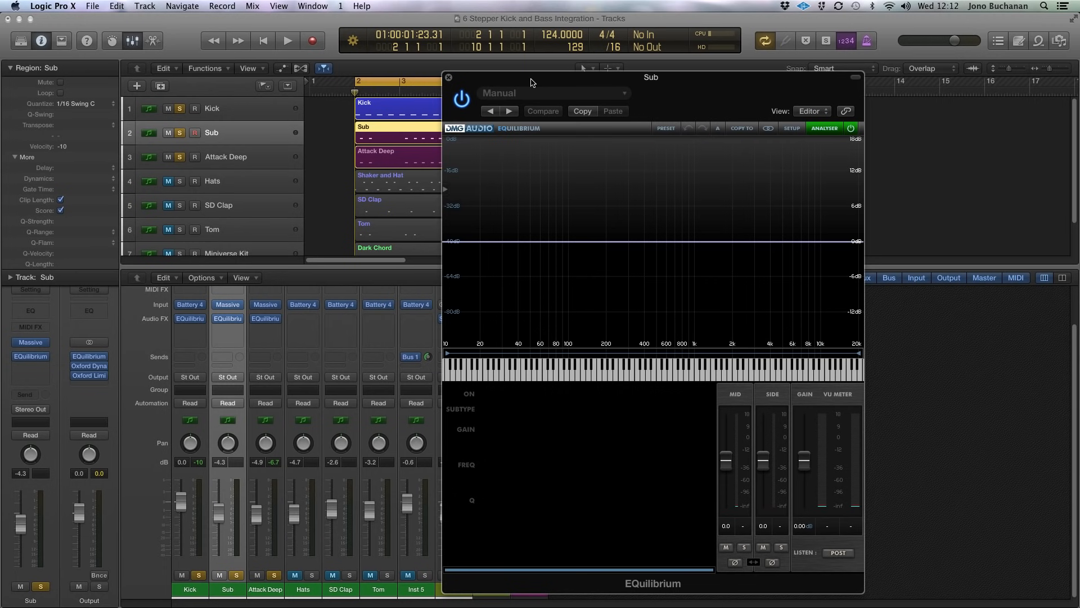
- Add a DMG high-pass filter to the Sub EQ at 20 Hz with a 24 dB slope
double_click(482, 245)
drag(482, 243, 475, 260)
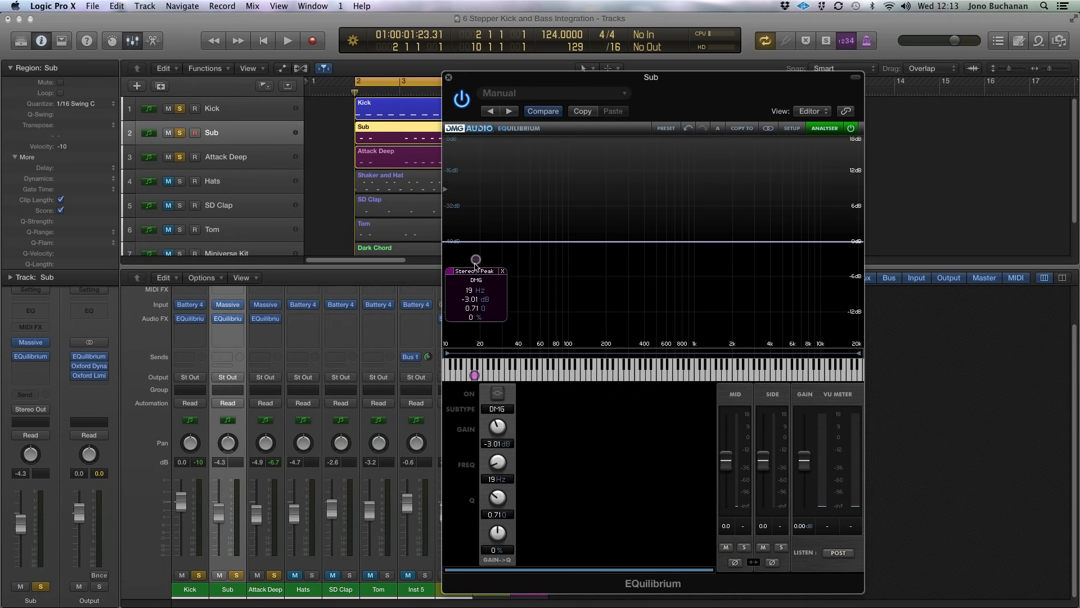
click(451, 272)
click(487, 272)
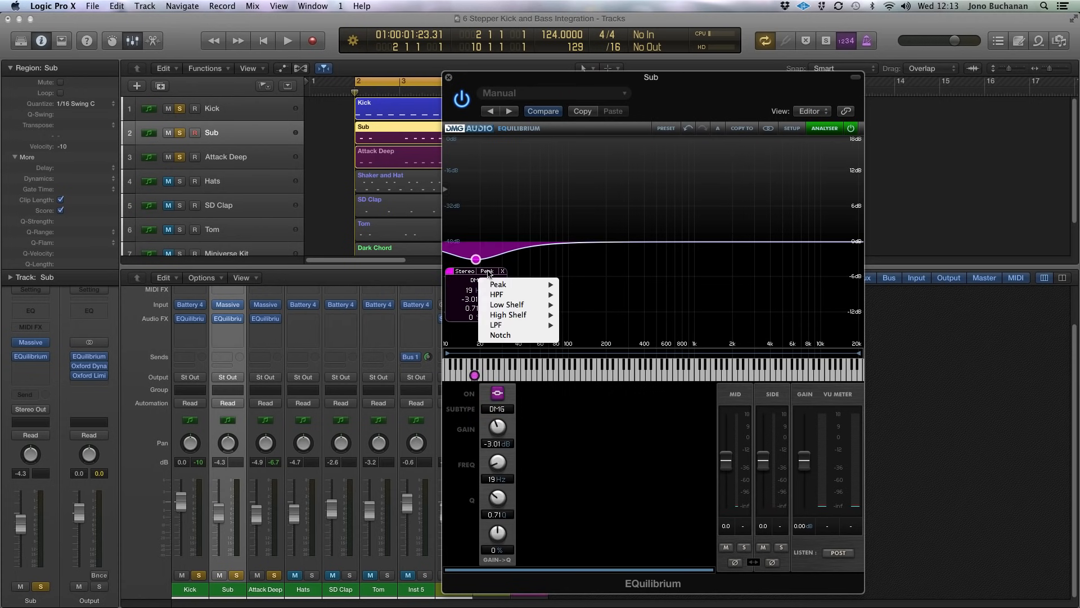
mouse_move(497, 297)
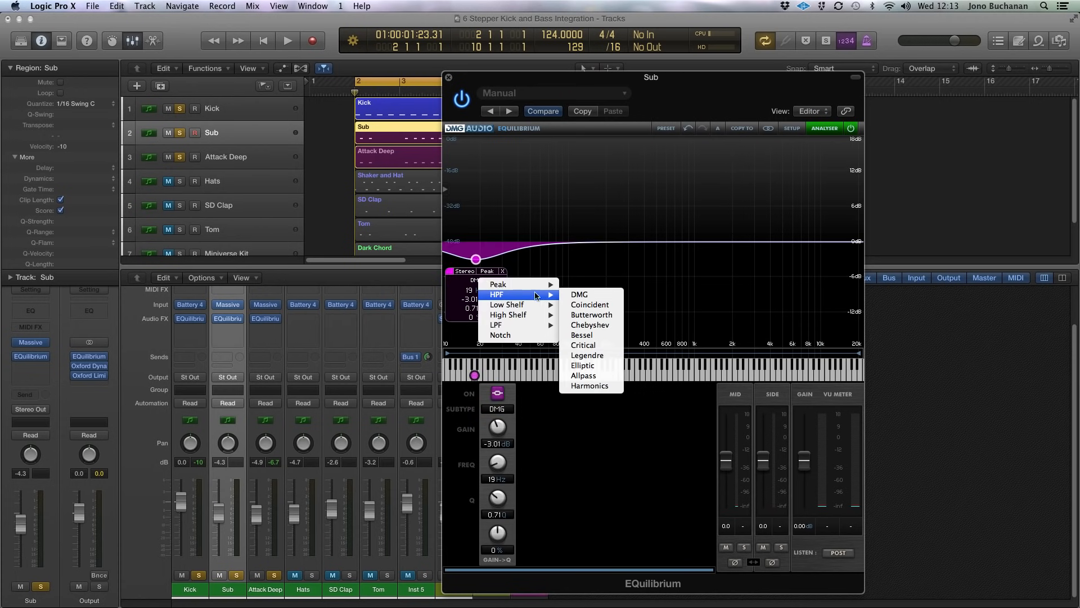
click(567, 294)
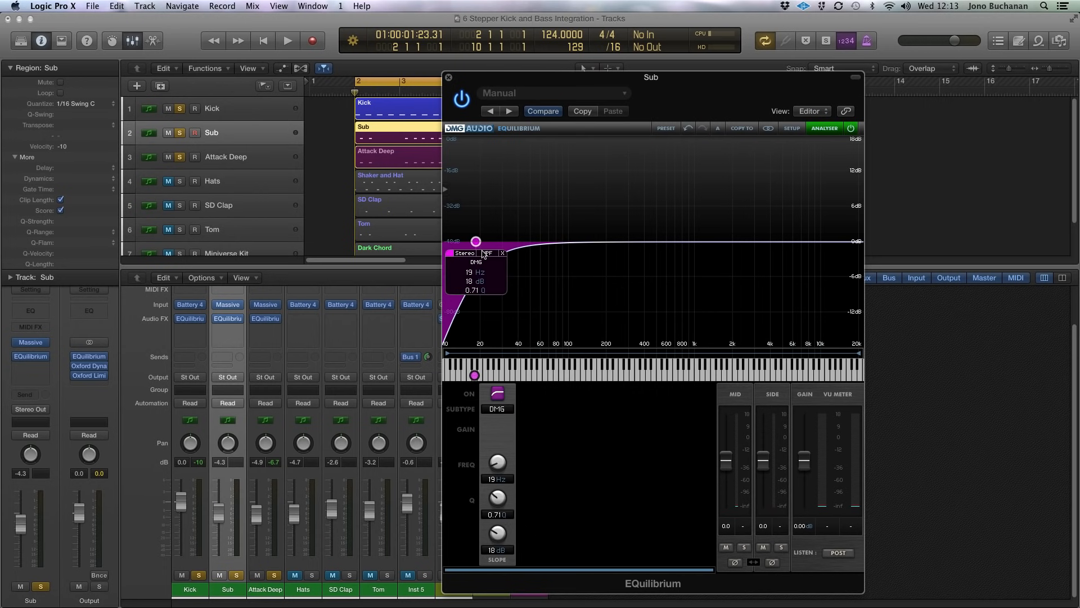
drag(479, 243, 482, 243)
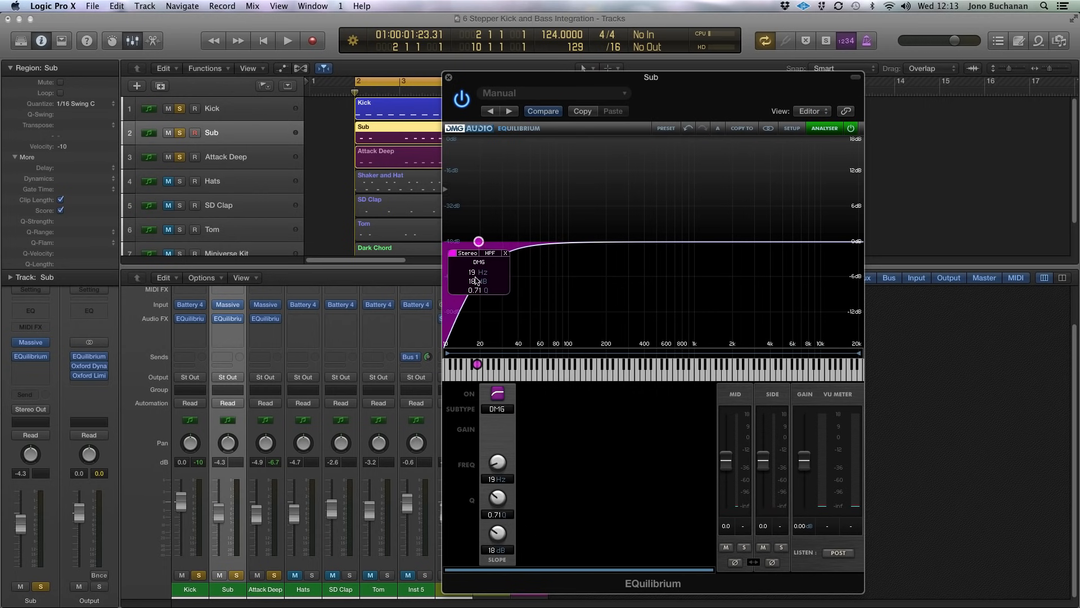
drag(472, 272, 470, 257)
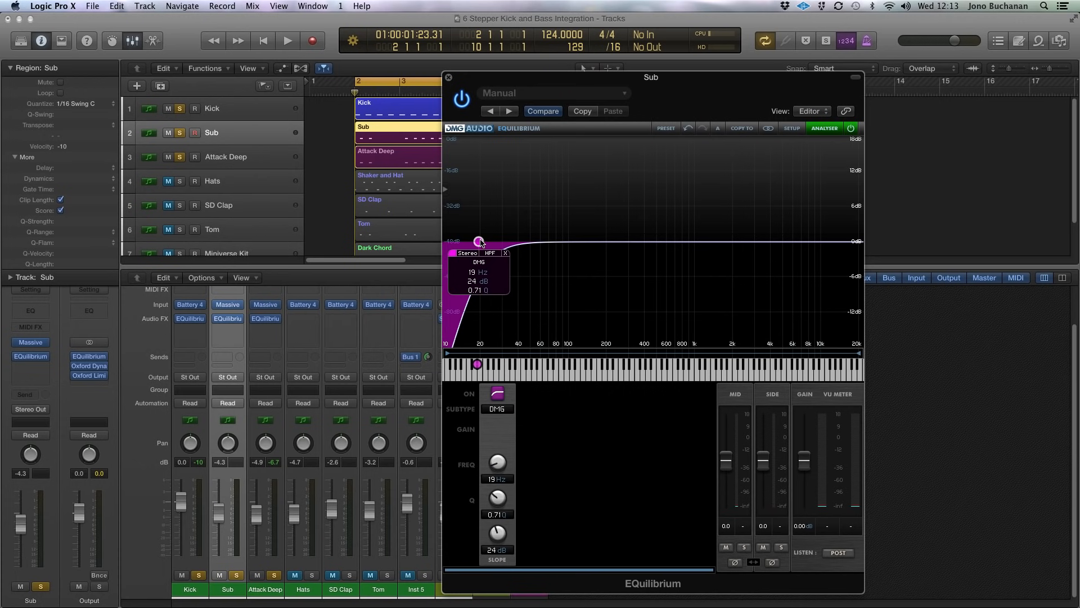
drag(481, 243, 484, 243)
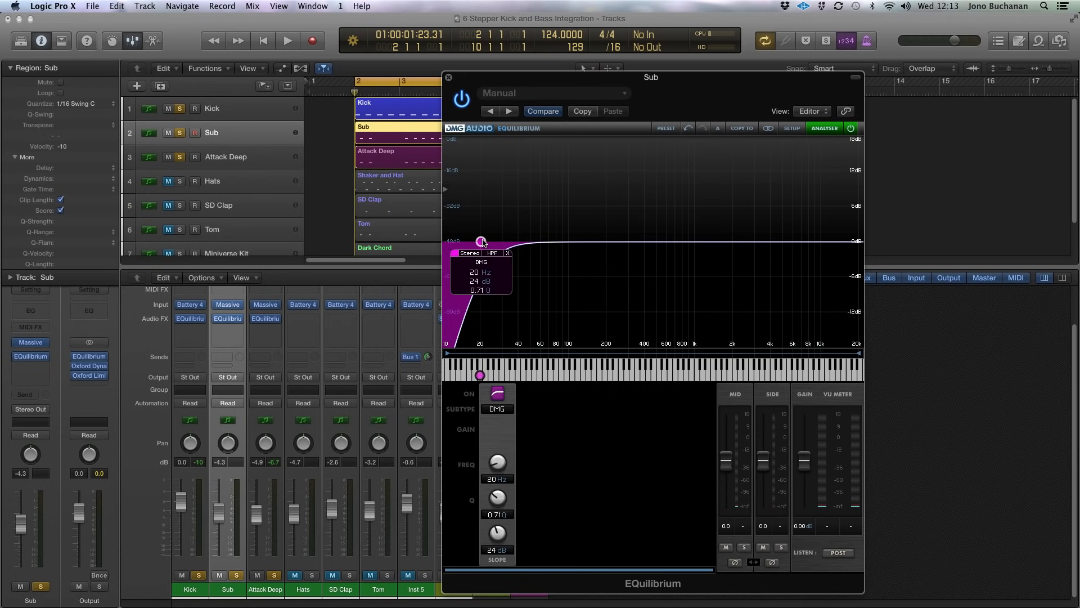
- Add a second Sub EQ band as a DMG high shelf at 124 Hz with -7.31 dB gain
double_click(585, 253)
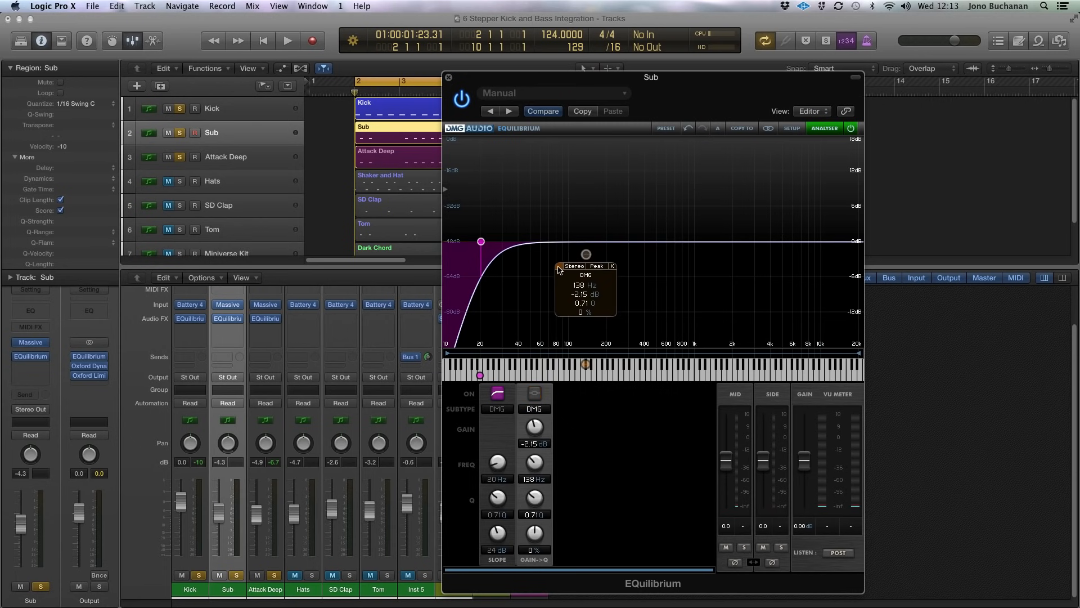
click(558, 266)
click(596, 266)
mouse_move(619, 308)
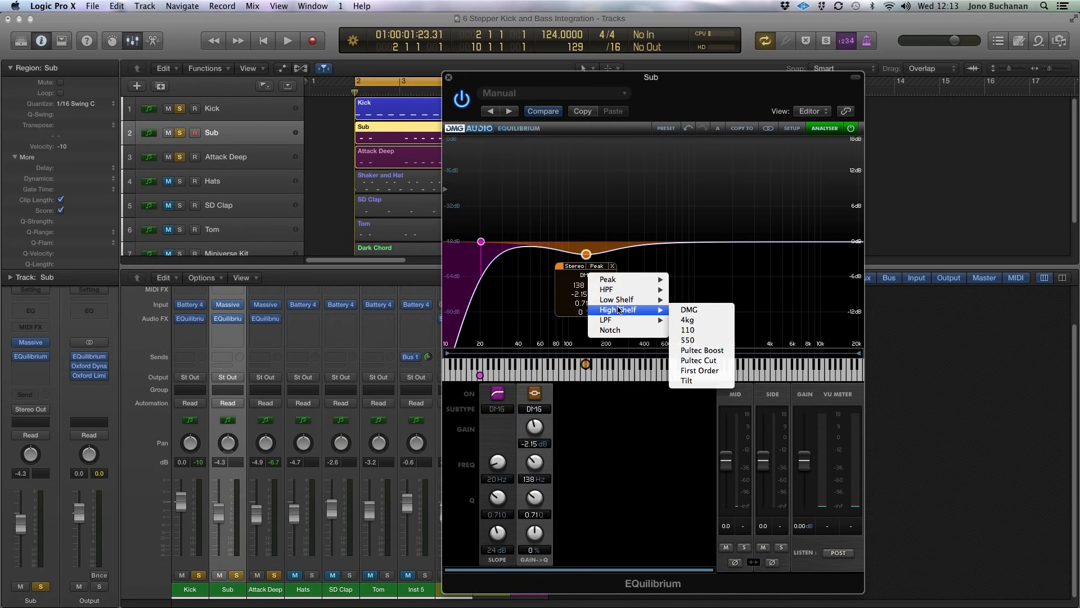
click(687, 310)
drag(592, 255, 583, 287)
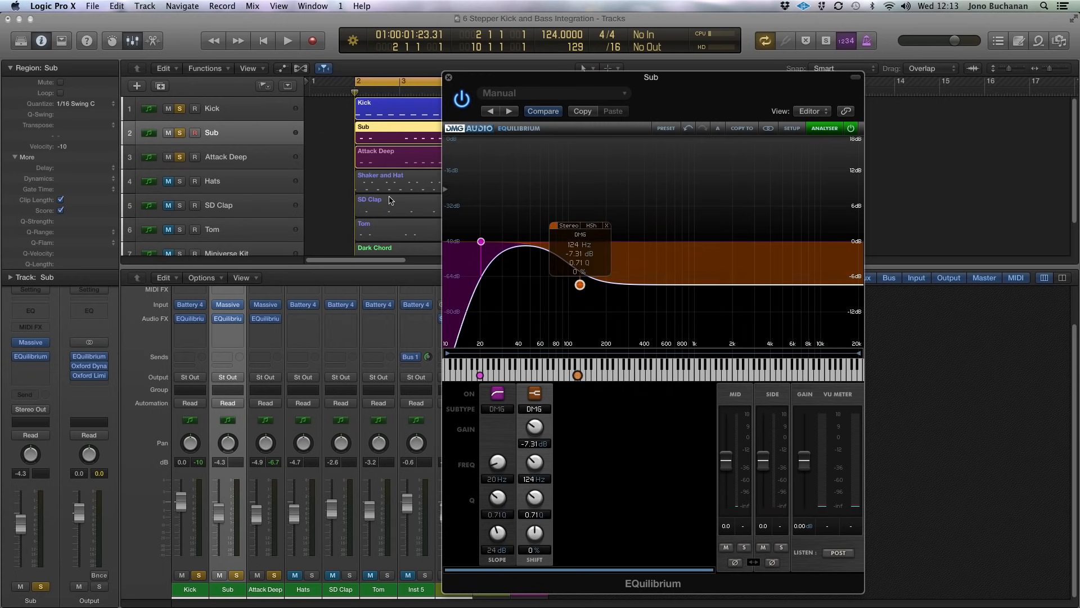
- Unsolo Attack Deep and Kick, and play Sub alone to examine its spectrum through the EQ
click(225, 157)
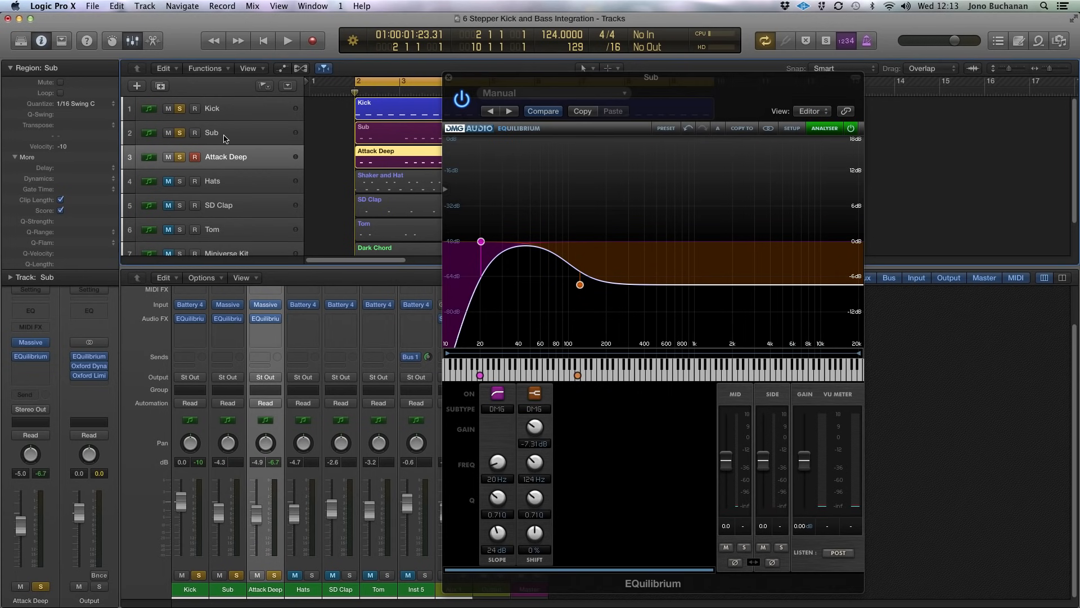
click(229, 142)
click(180, 157)
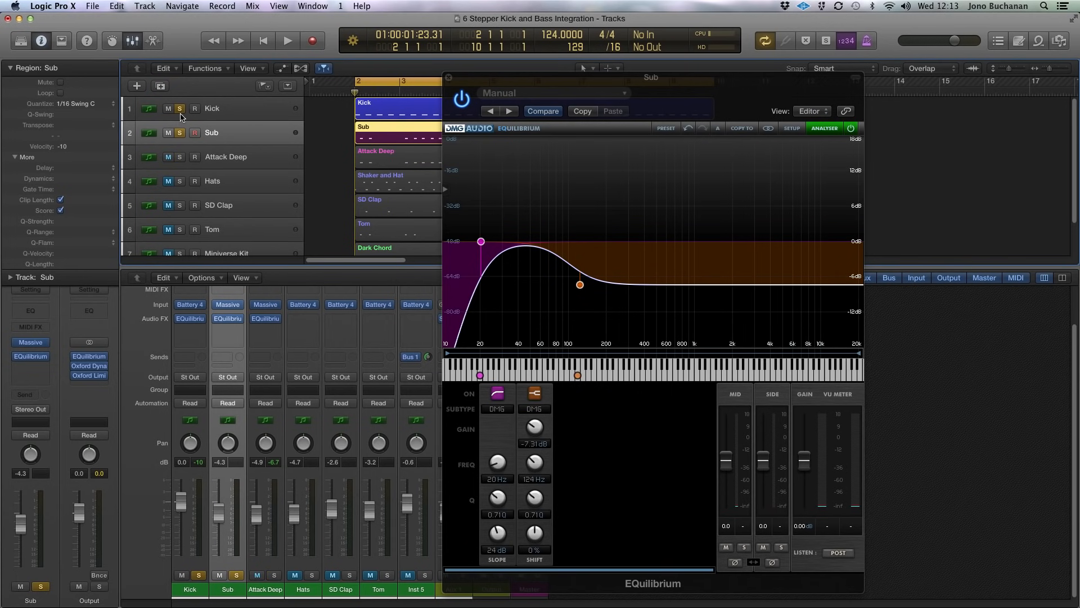
click(180, 108)
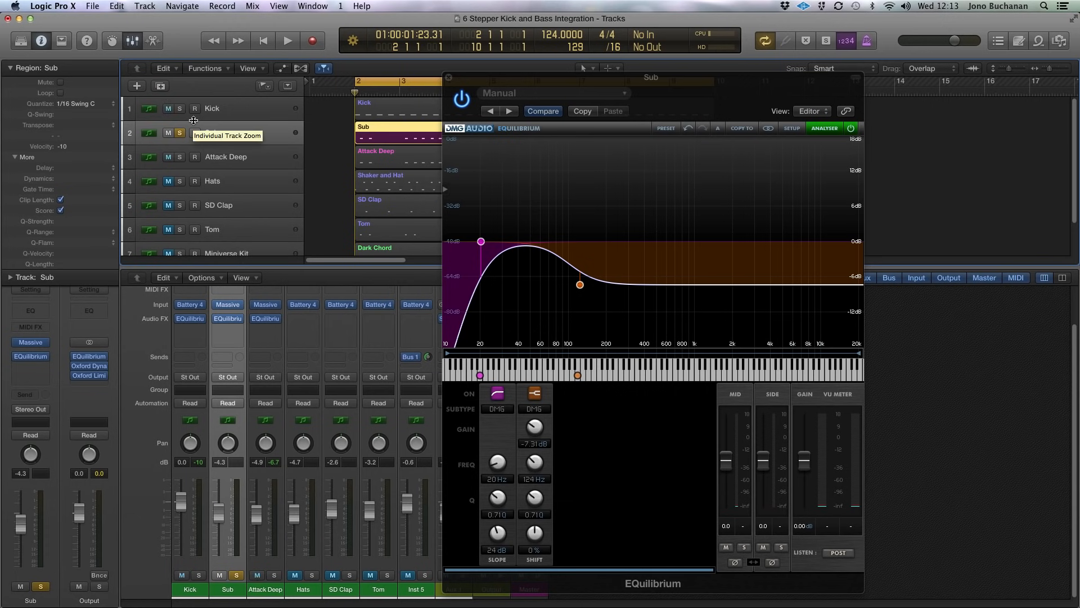
key(space)
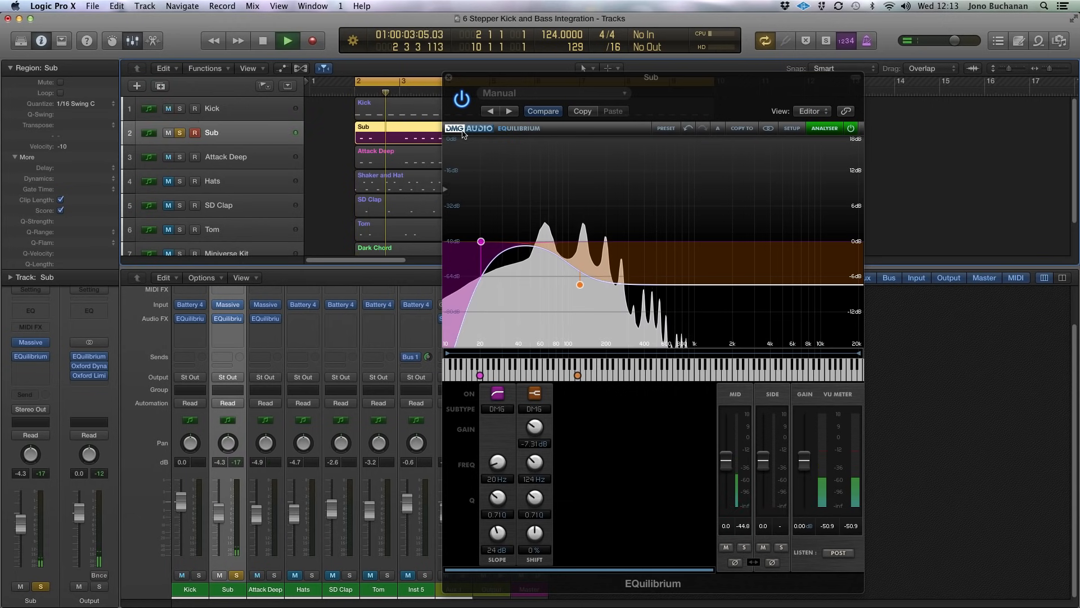
- Compare Sub with its EQ bypassed and active, and refine the high shelf to 122 Hz with -8.26 dB gain
click(463, 100)
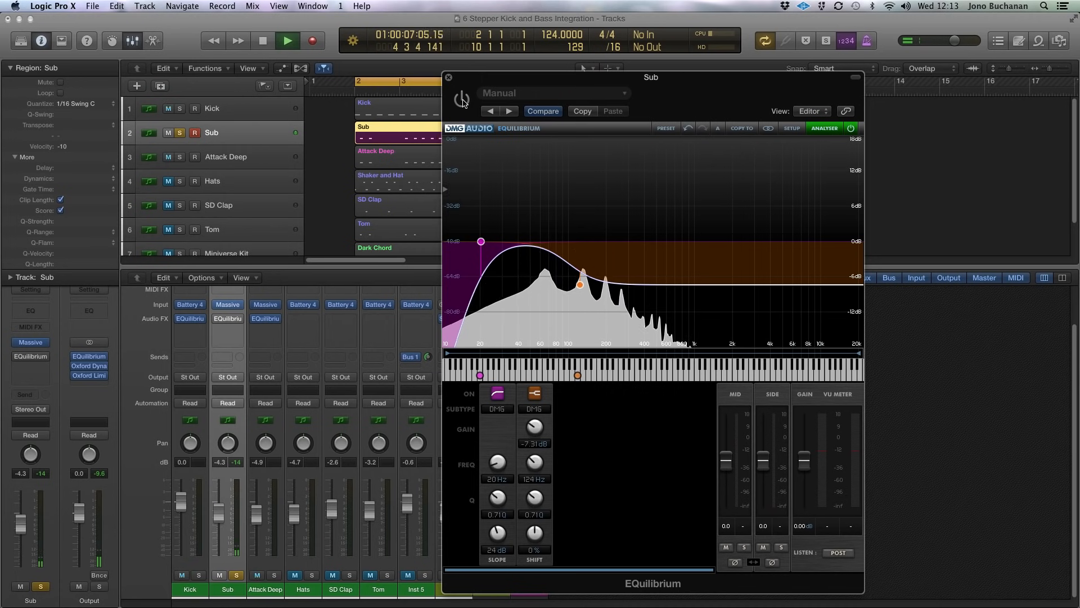
click(462, 100)
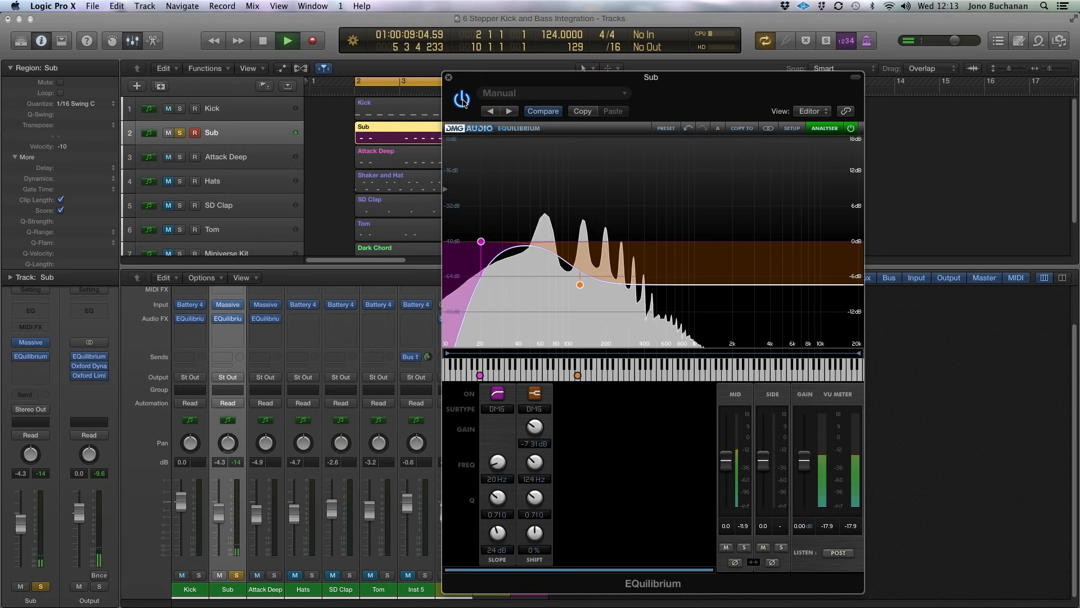
mouse_move(581, 285)
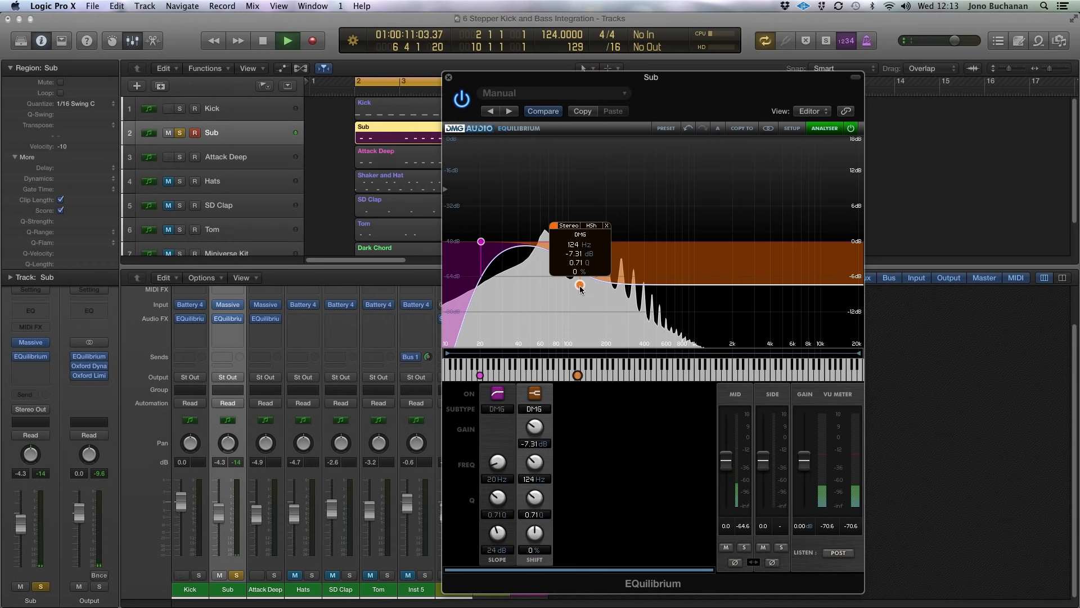
drag(581, 284, 579, 292)
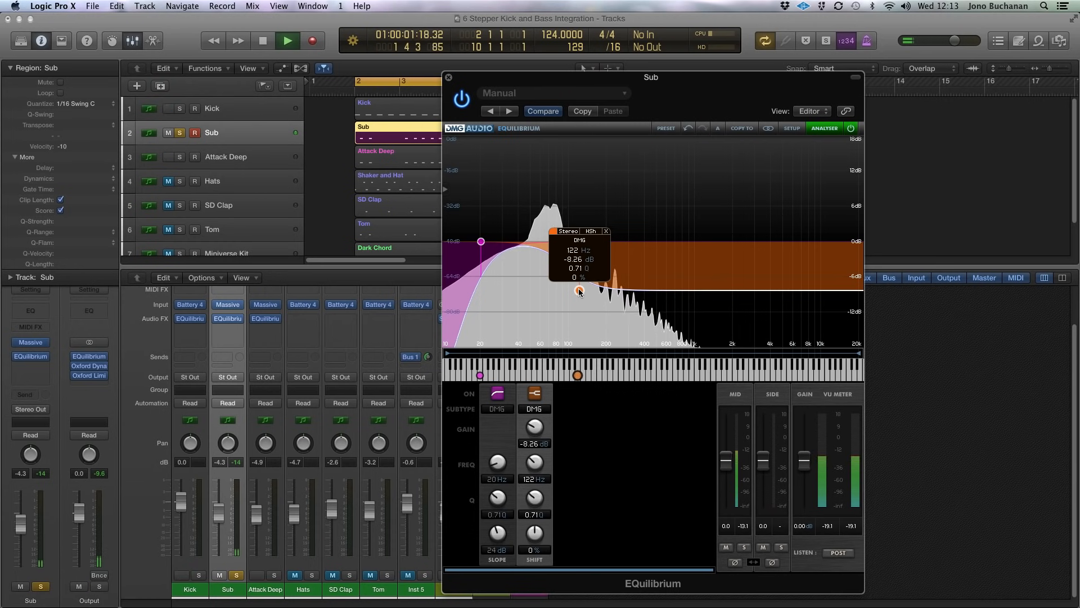
key(space)
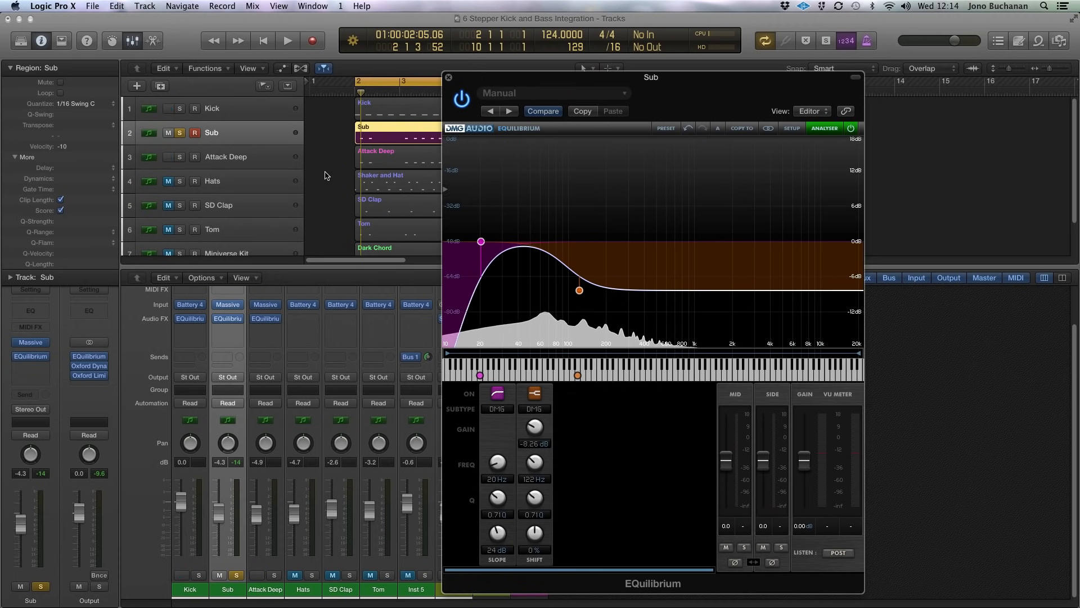
- Solo Attack Deep alongside Sub and play both basses, comparing them with their EQs active and bypassed
click(180, 157)
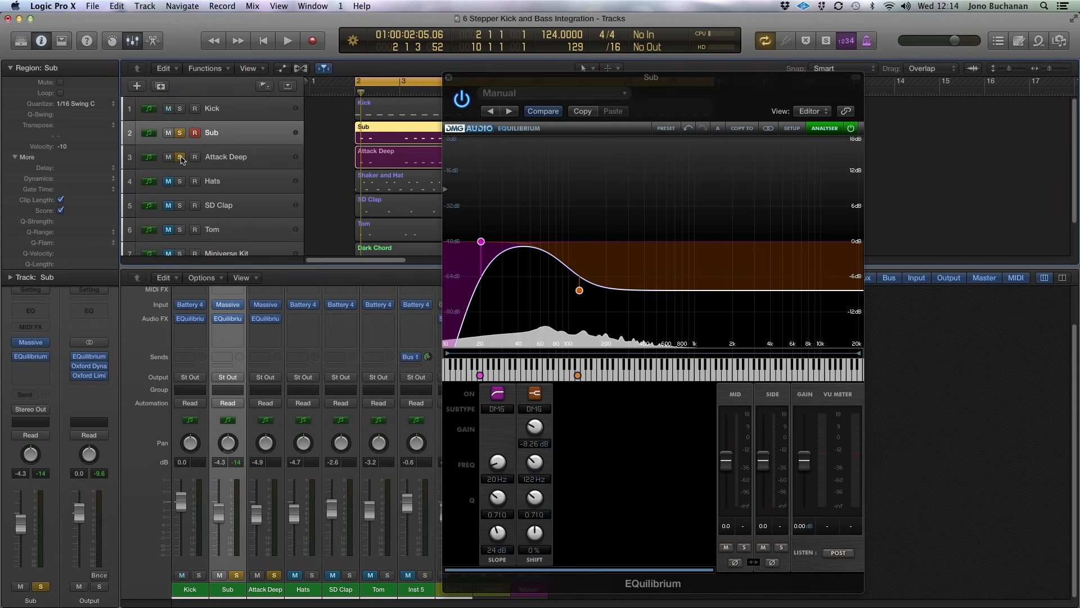
key(space)
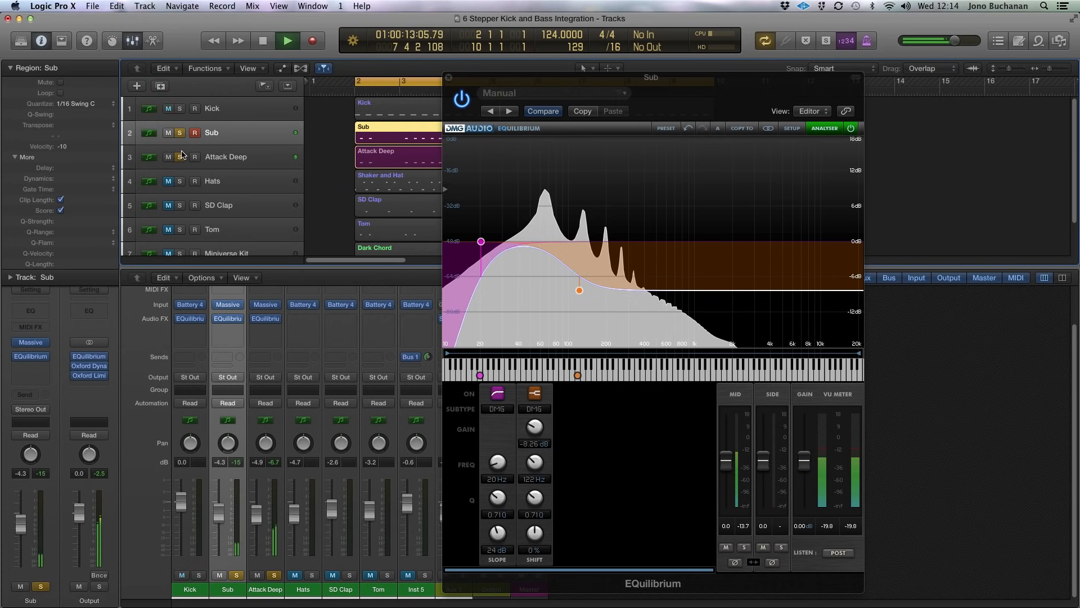
key(space)
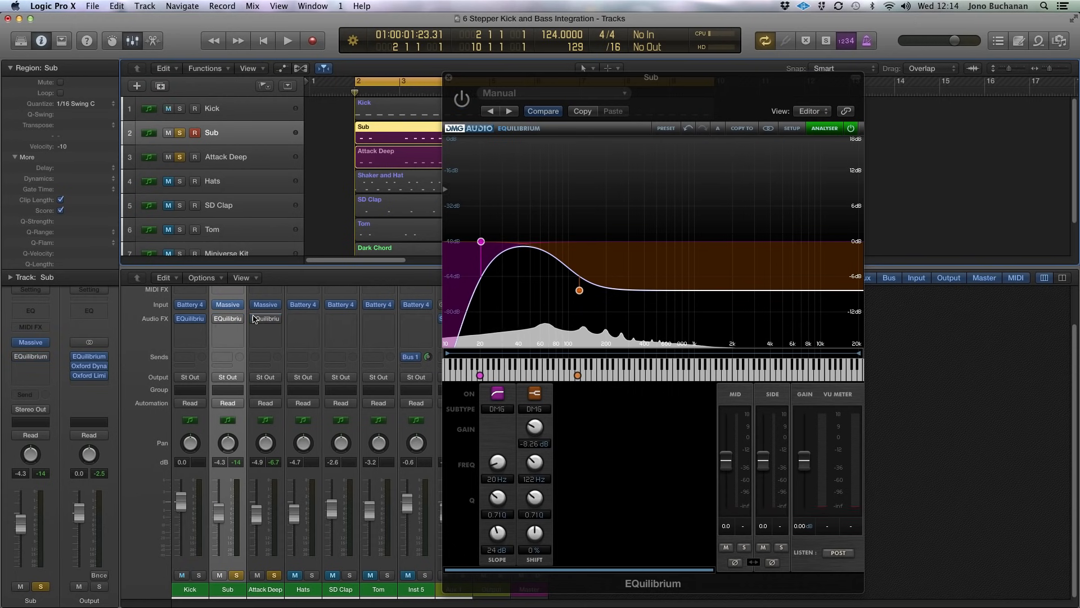
key(space)
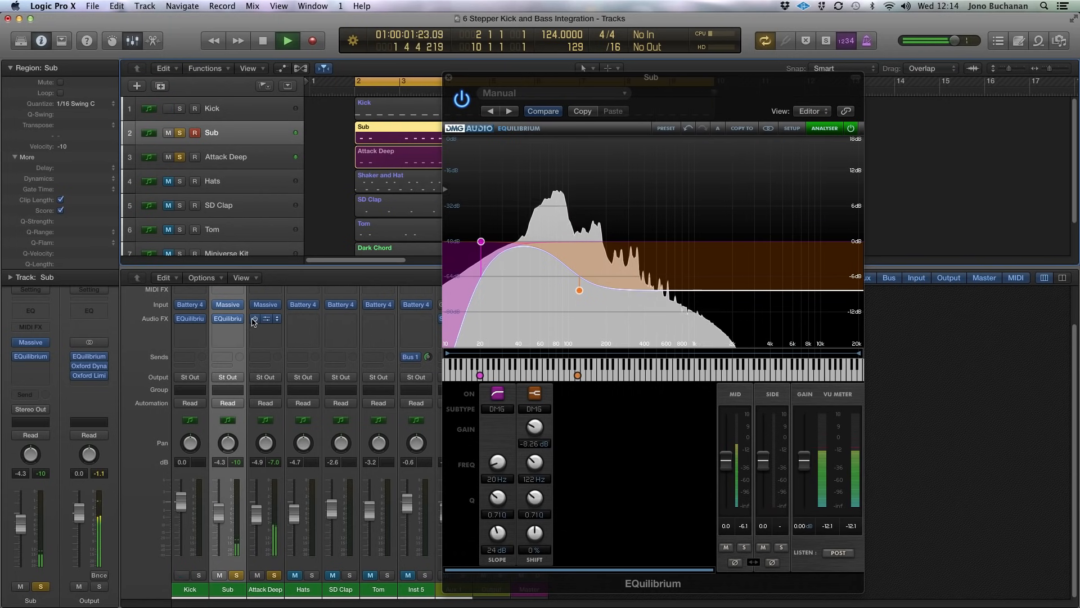
key(space)
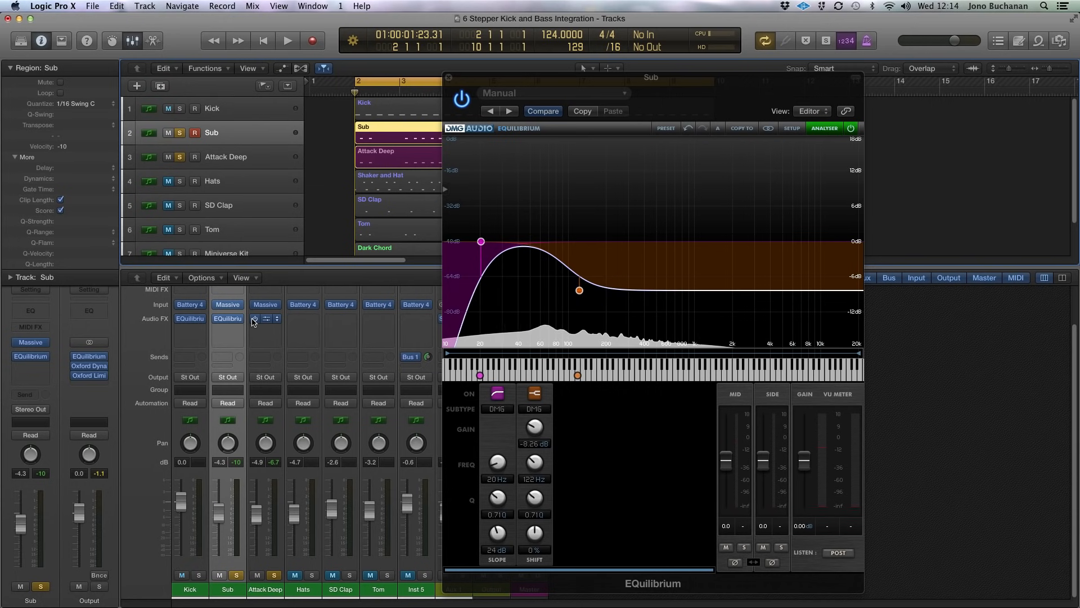
- Add Kick to the soloed basses, close the Sub EQ, and compare playback with the bass EQs active and bypassed
click(180, 109)
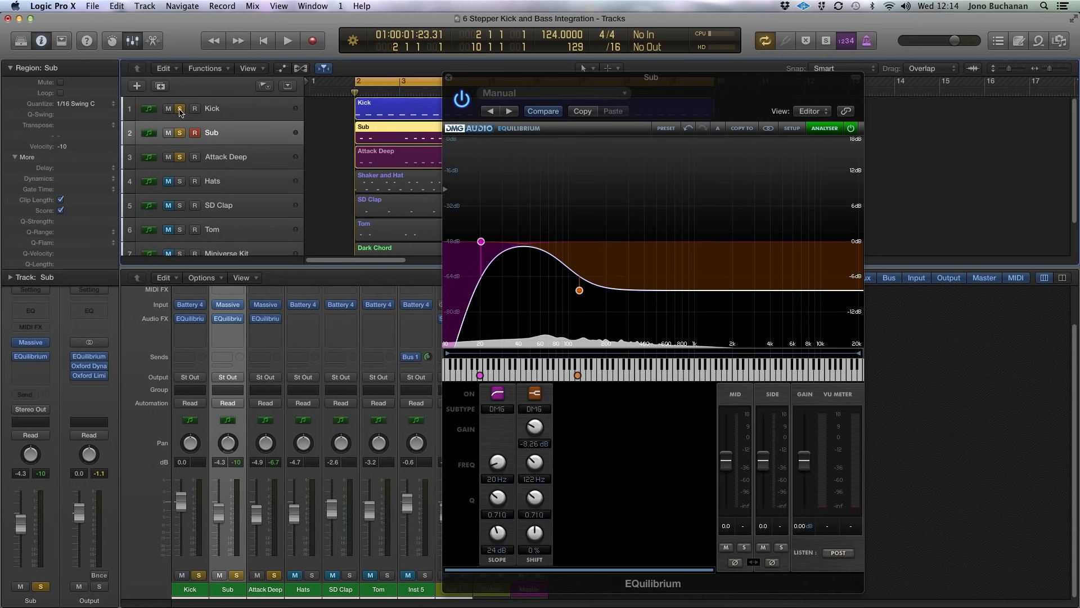
key(space)
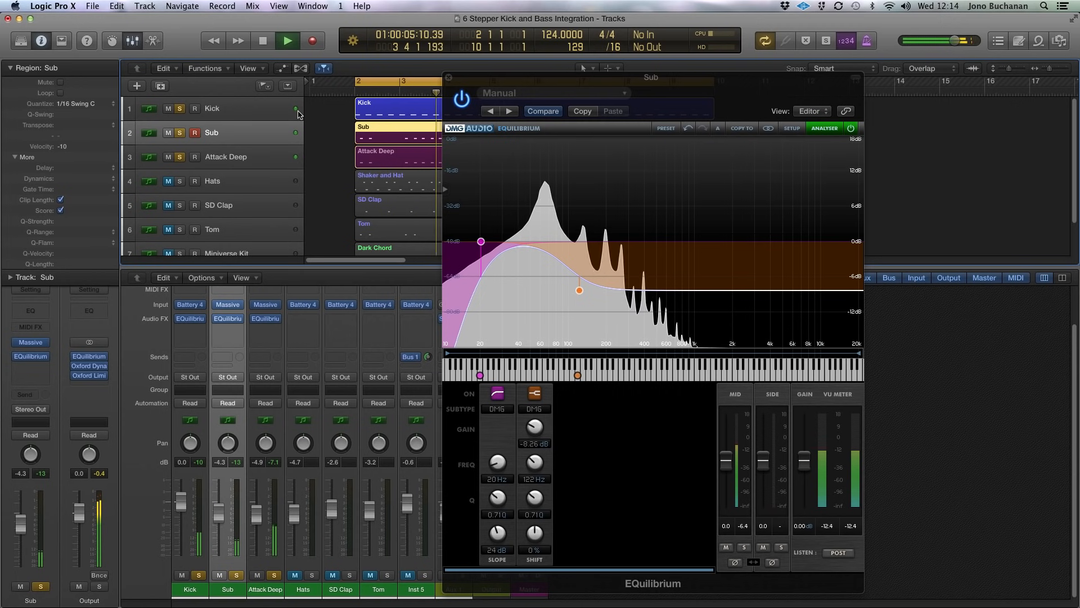
click(447, 78)
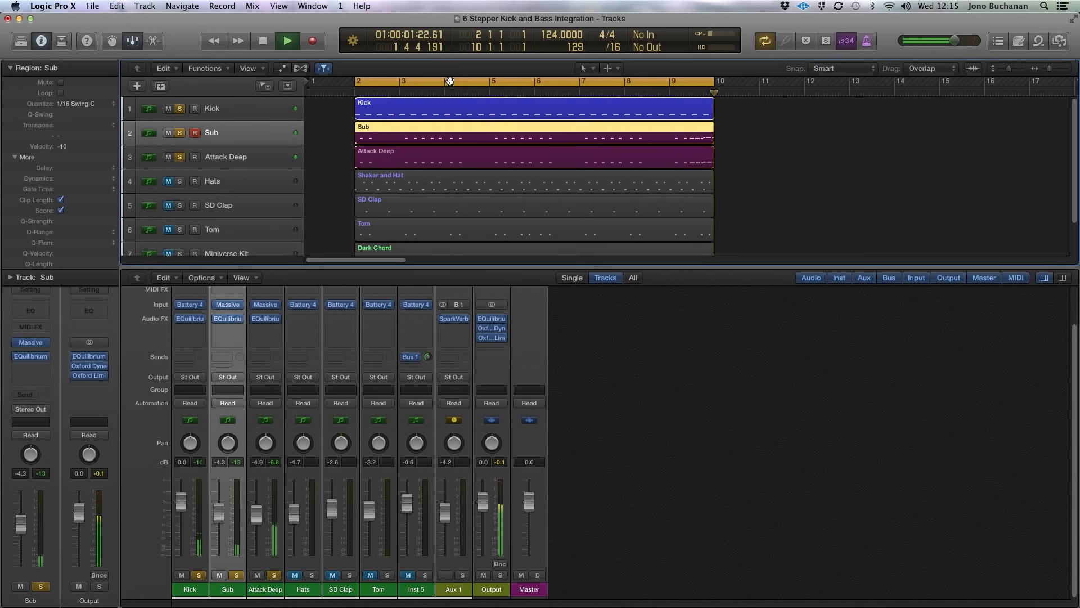
key(space)
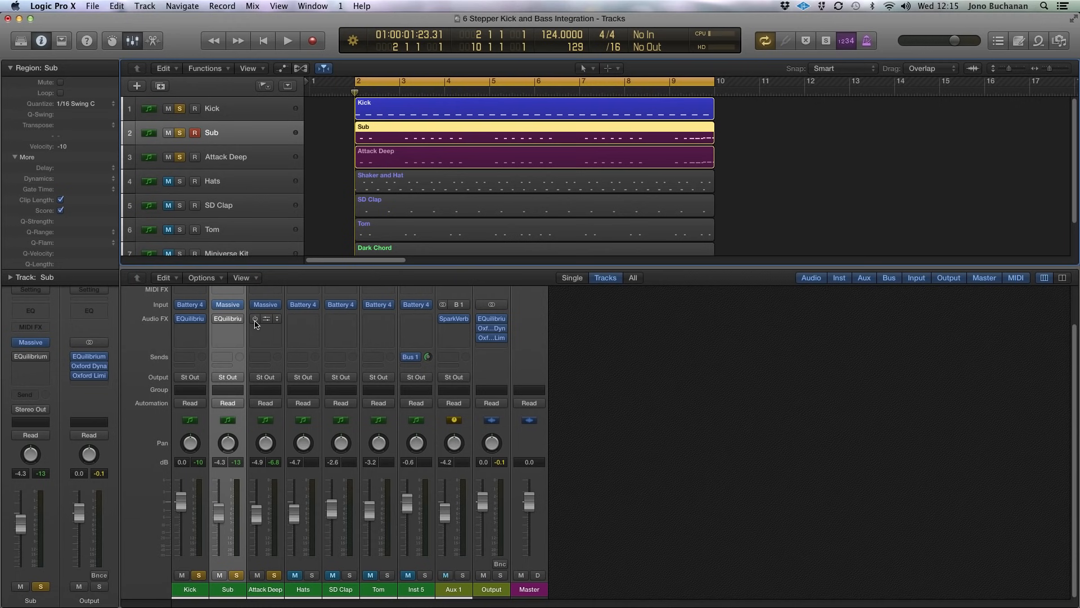
key(space)
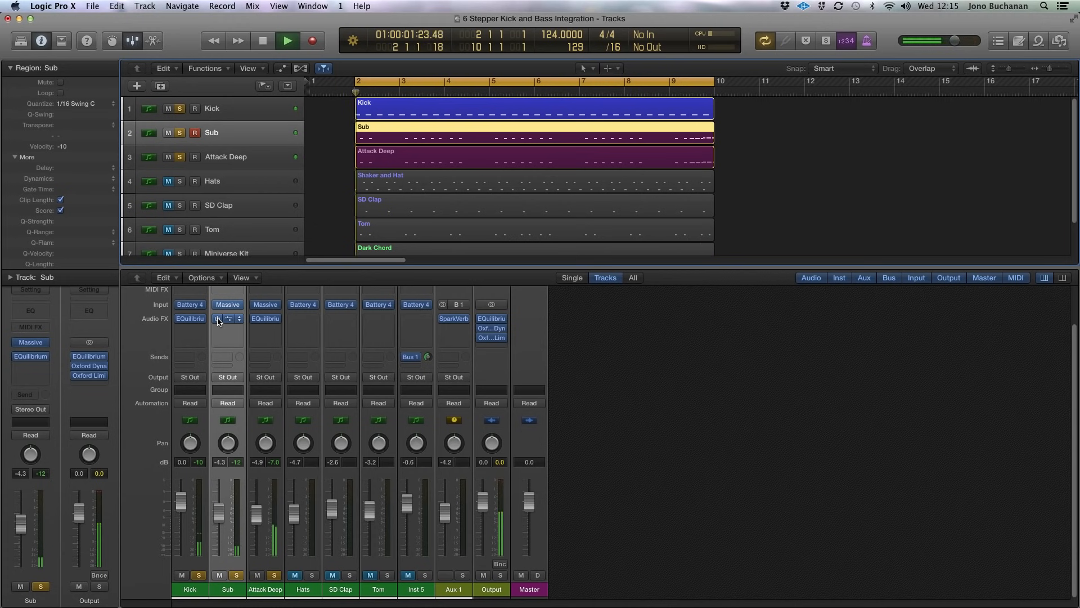
key(space)
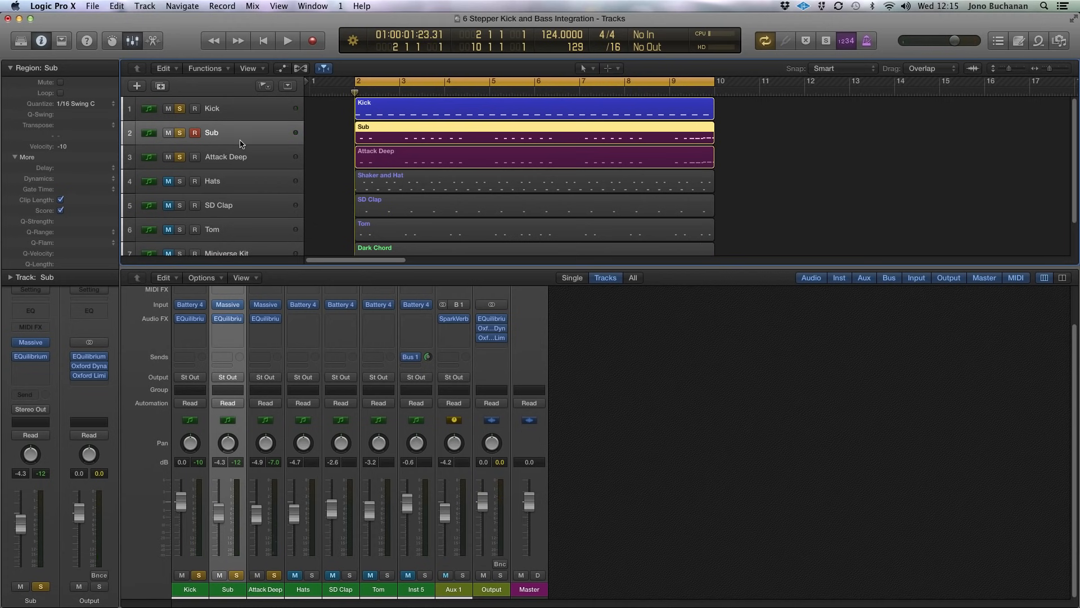
- Open the Kick track's EQuilibrium and add a DMG low shelf at 36 Hz with -3.29 dB gain
click(239, 117)
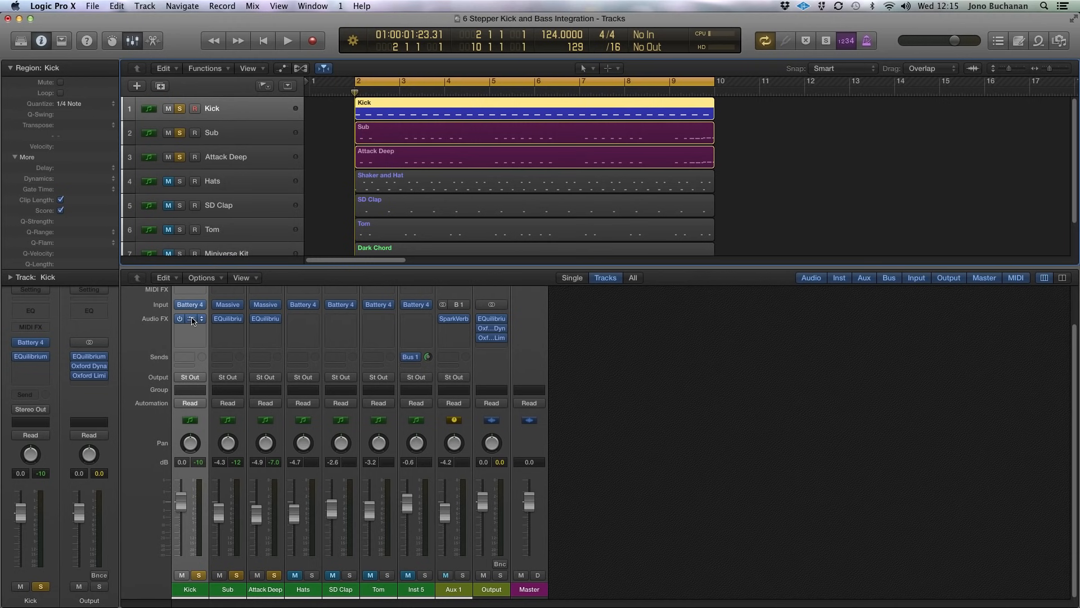
click(193, 319)
drag(409, 165, 338, 111)
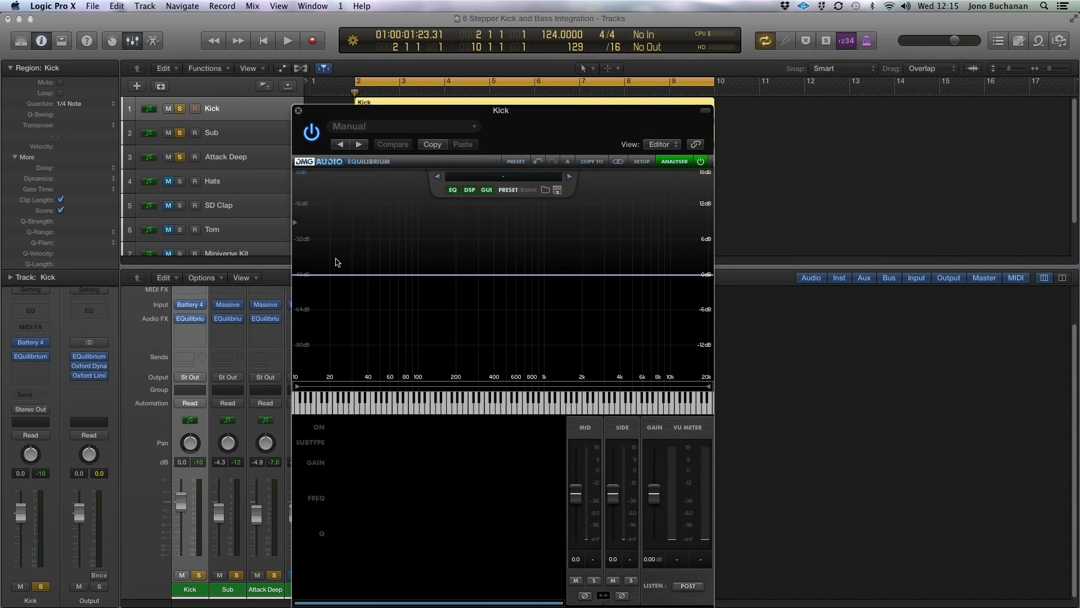
double_click(345, 277)
drag(344, 277, 344, 286)
click(318, 299)
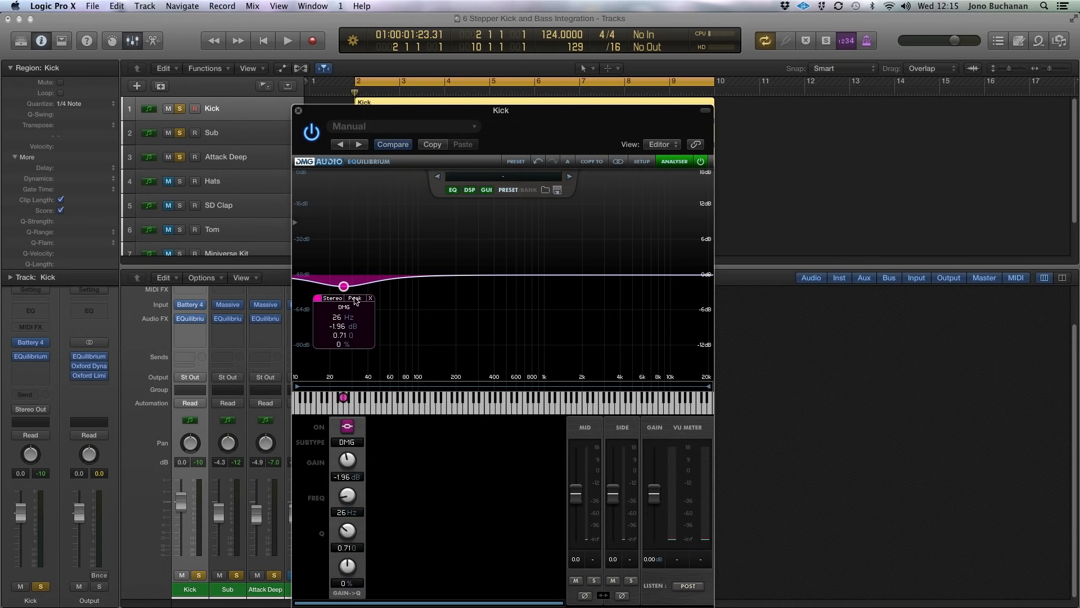
click(355, 301)
mouse_move(376, 332)
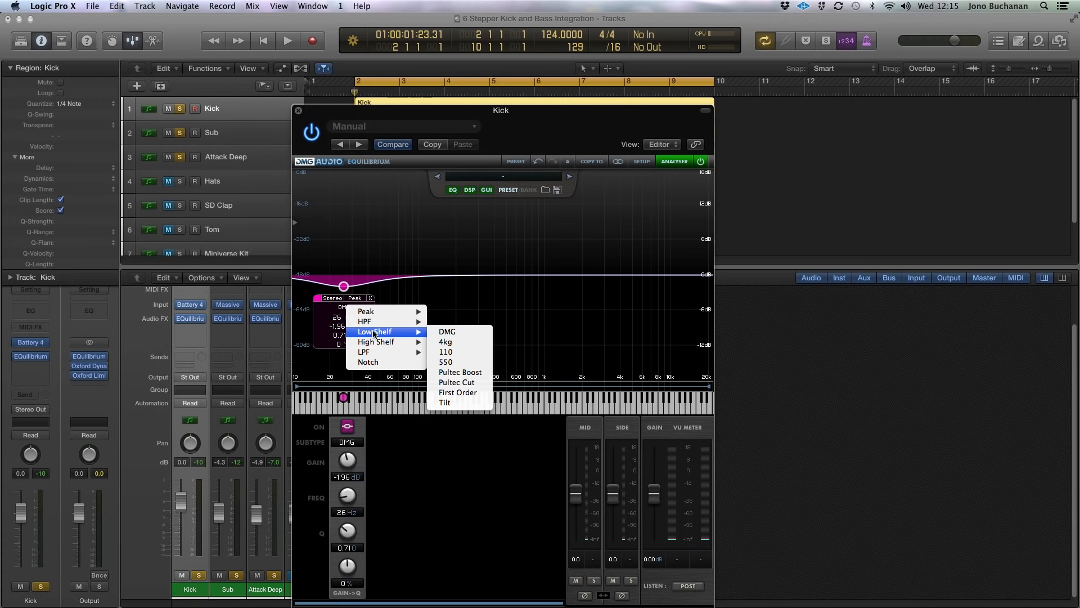
click(451, 332)
drag(346, 288, 365, 298)
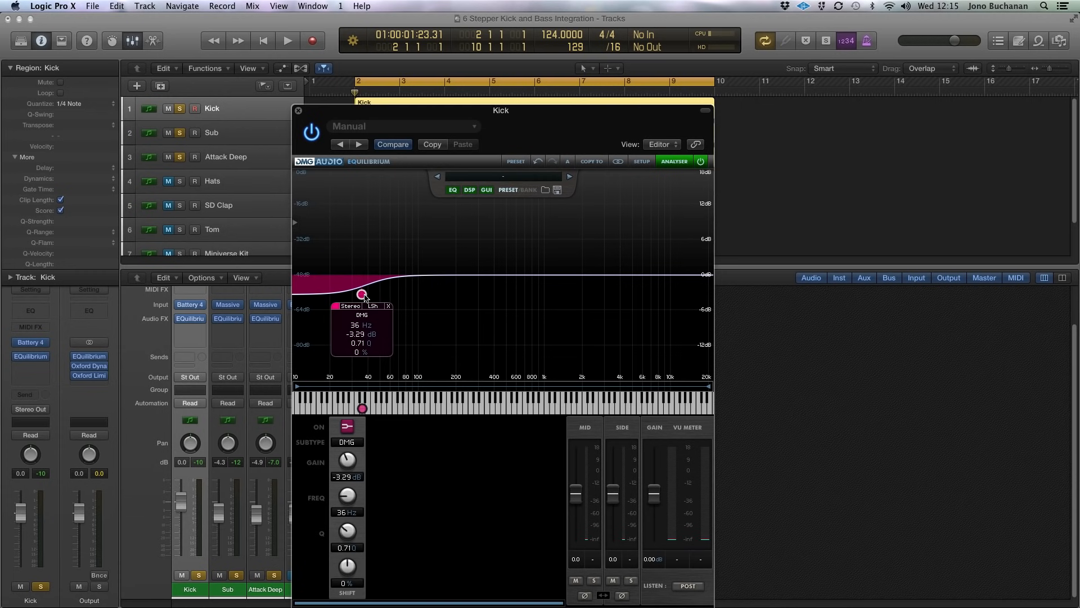
- Add two Kick EQ peak bands: 190 Hz at -2.05 dB with Q 0.91, and 1135 Hz at 1.96 dB
double_click(453, 285)
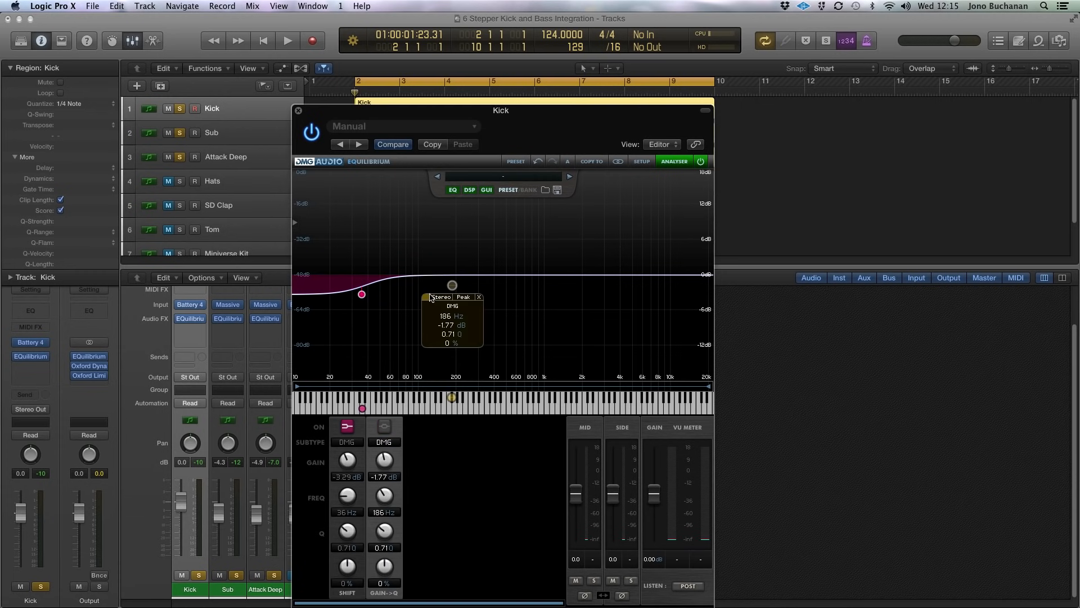
drag(454, 285, 455, 287)
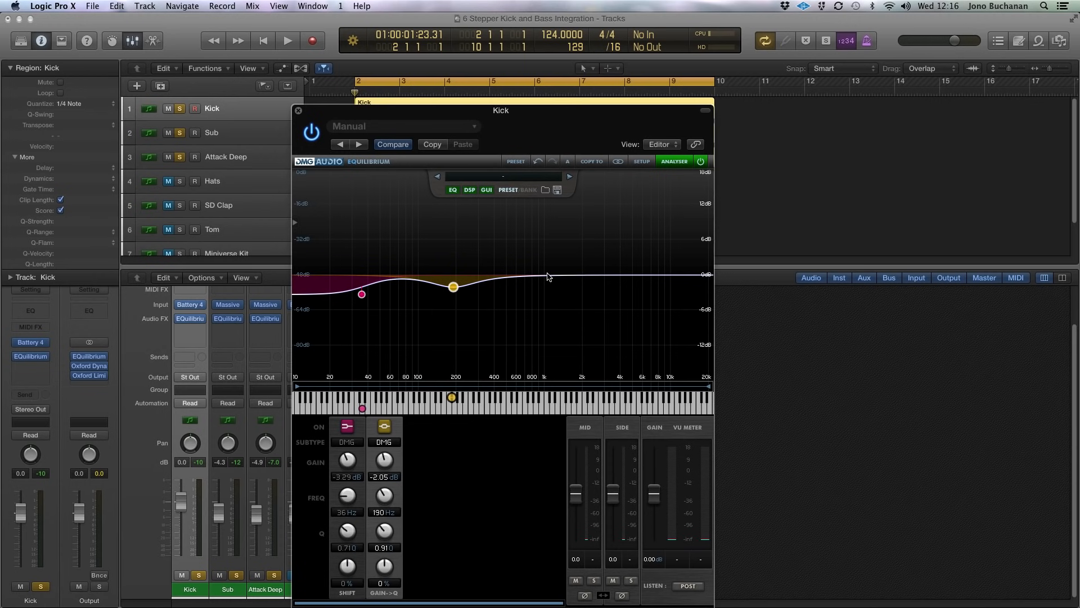
double_click(549, 276)
drag(548, 275, 553, 267)
click(526, 207)
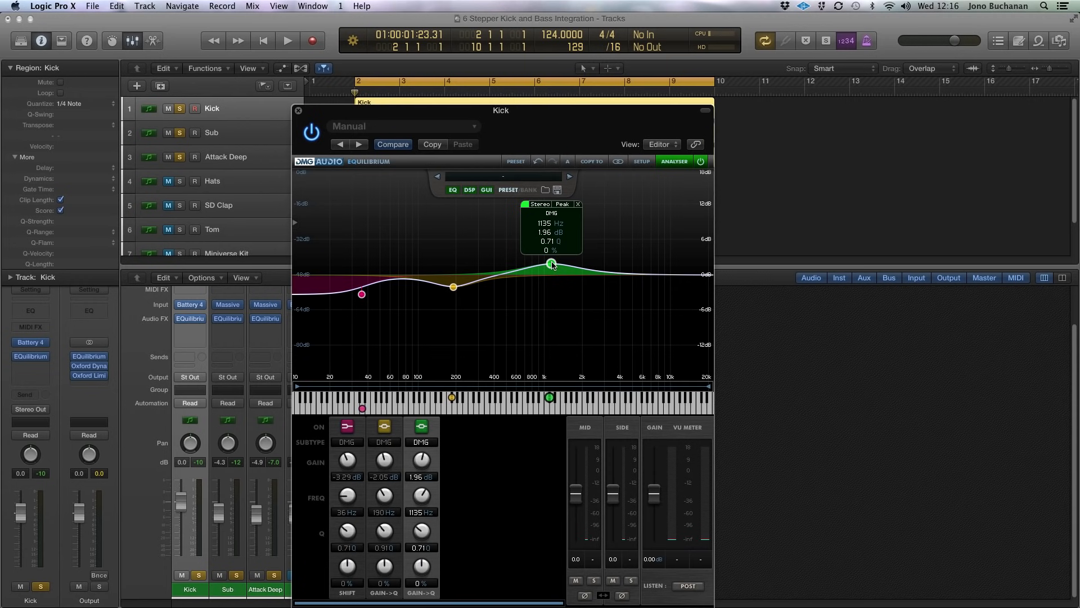
- During playback, adjust the Kick's upper peak to 1498 Hz and 1.48 dB and its lower peak to 192 Hz and -2.44 dB, then close the EQ
key(space)
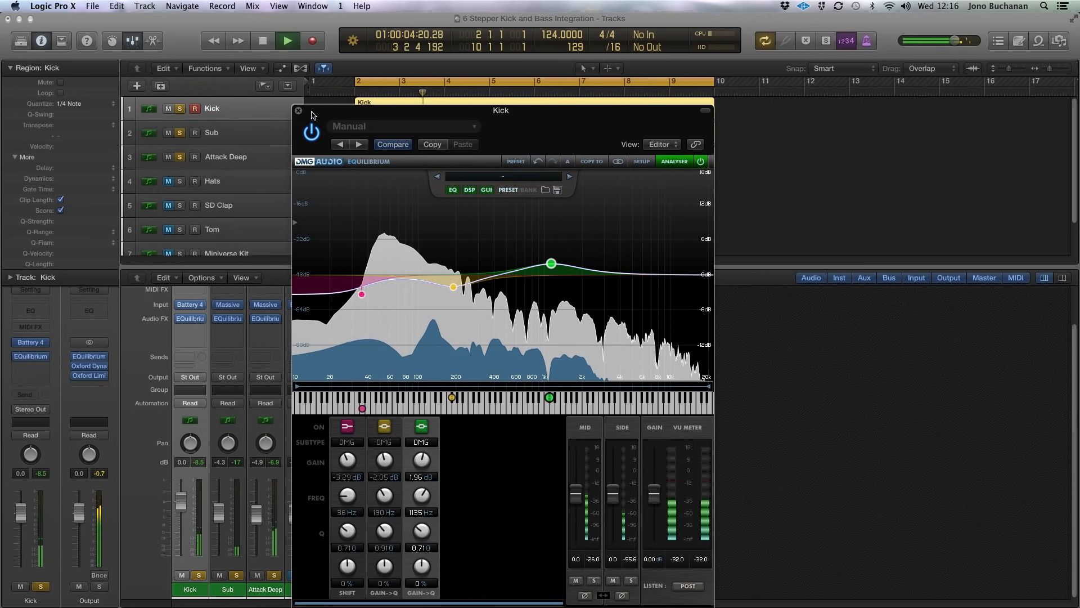
drag(310, 116, 423, 208)
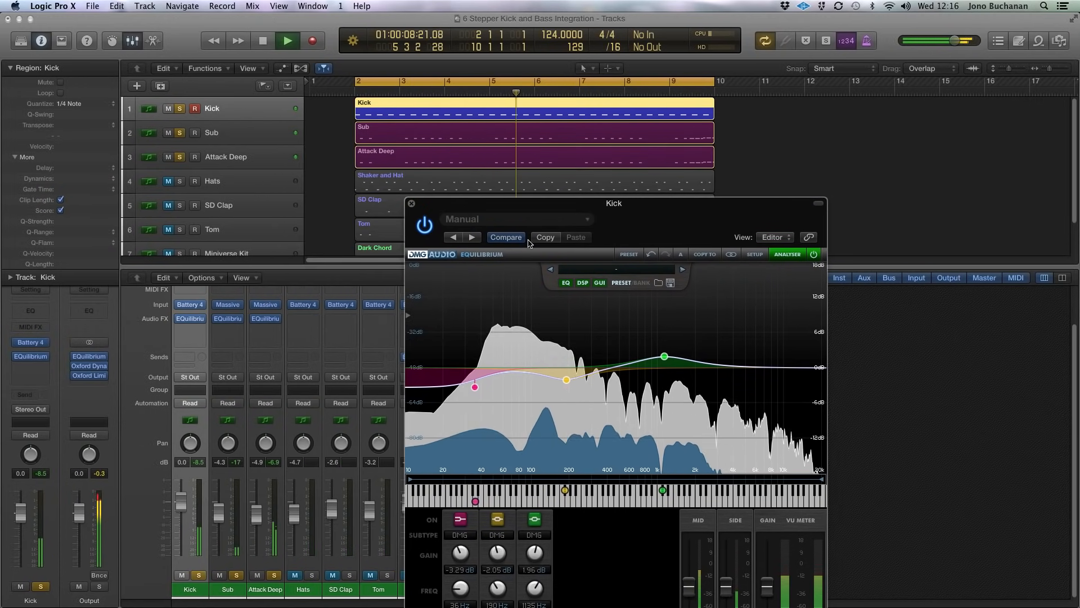
drag(665, 356, 680, 359)
drag(566, 380, 570, 384)
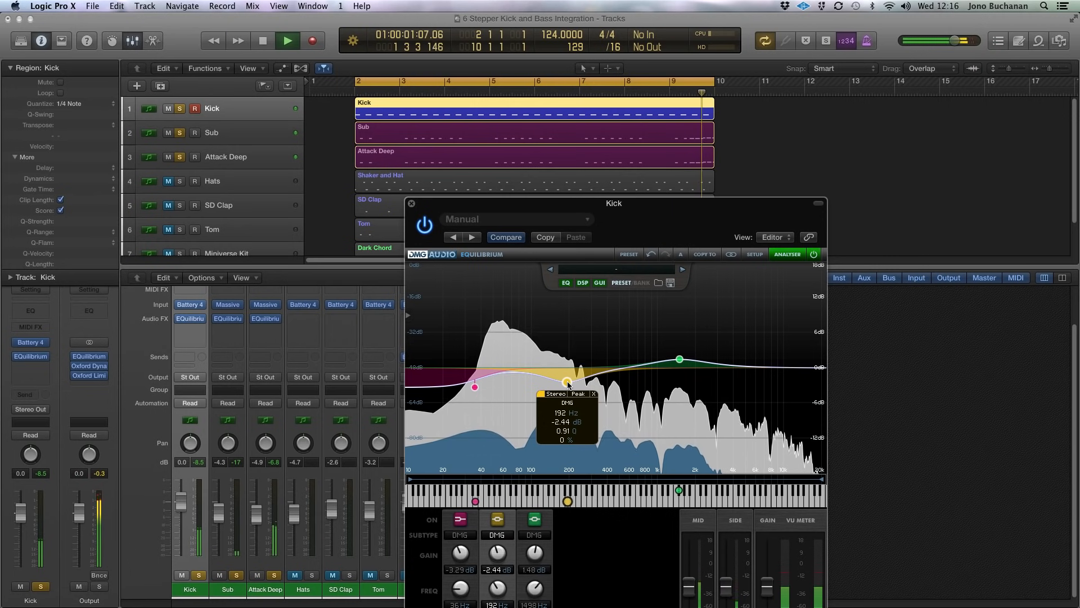
key(space)
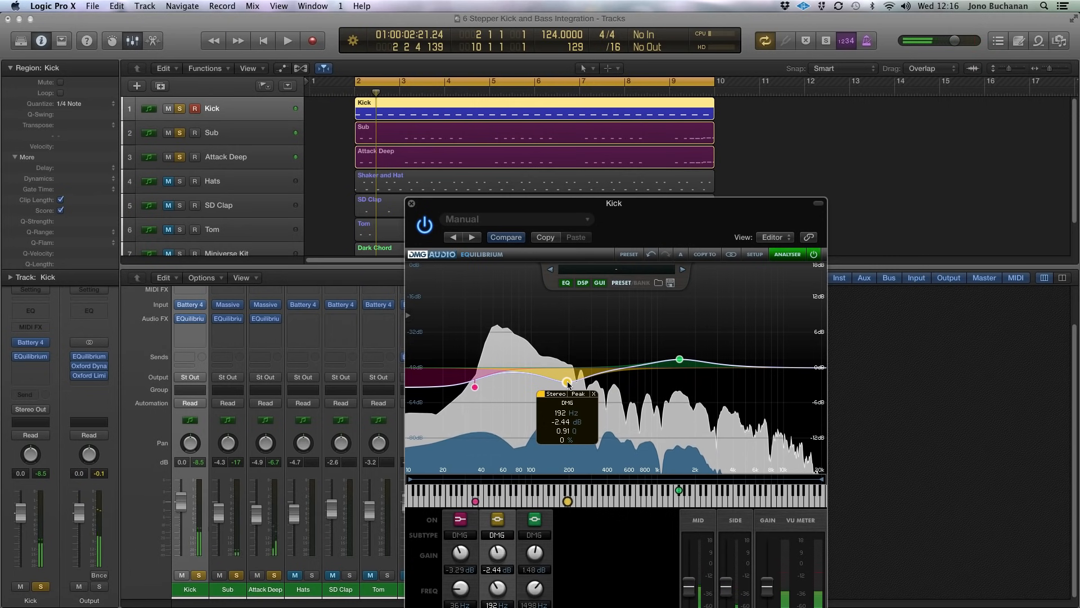
click(411, 204)
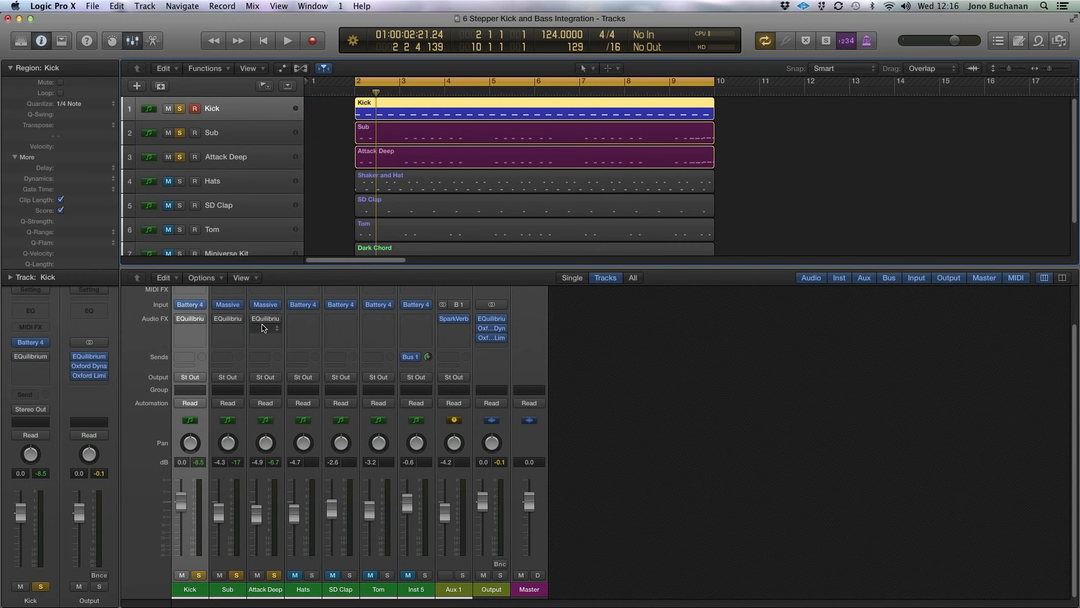
- Play Kick, Sub and Attack Deep from the loop start with their EQs bypassed to judge the combined low end
key(Return)
key(space)
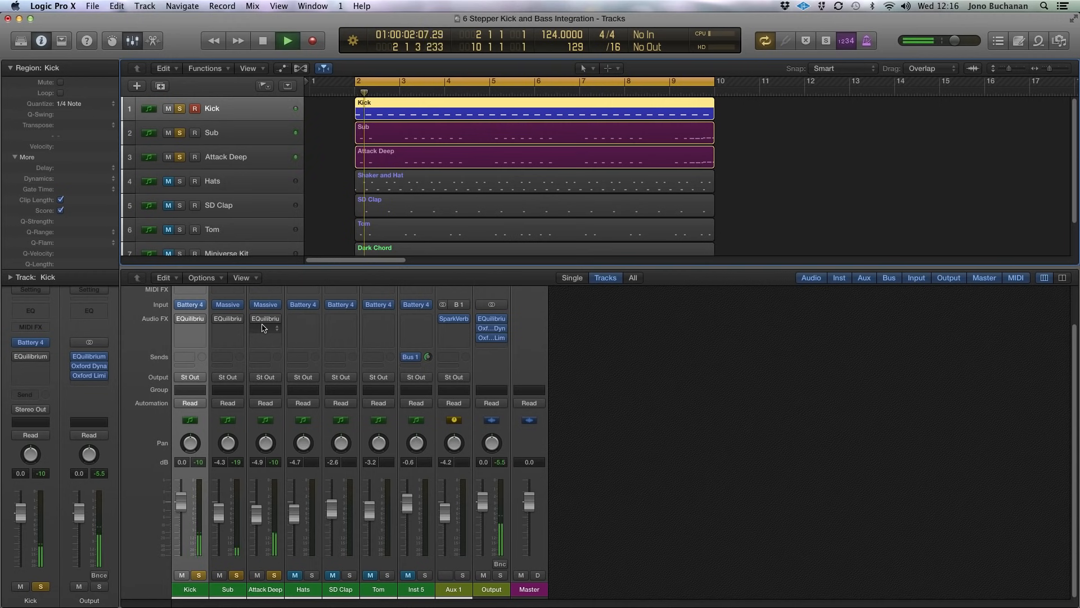
mouse_move(233, 324)
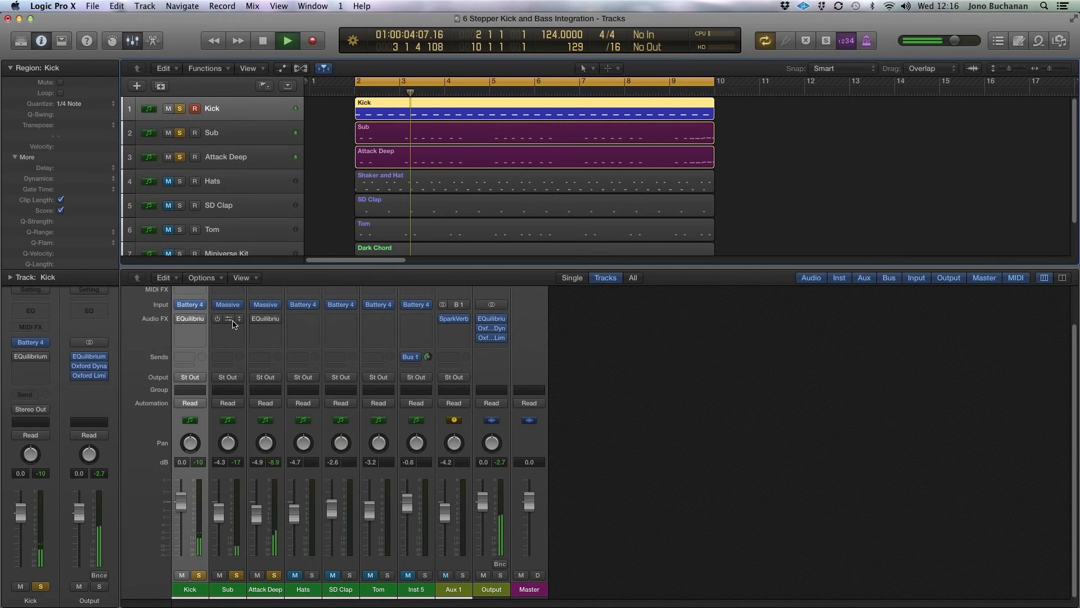
mouse_move(179, 320)
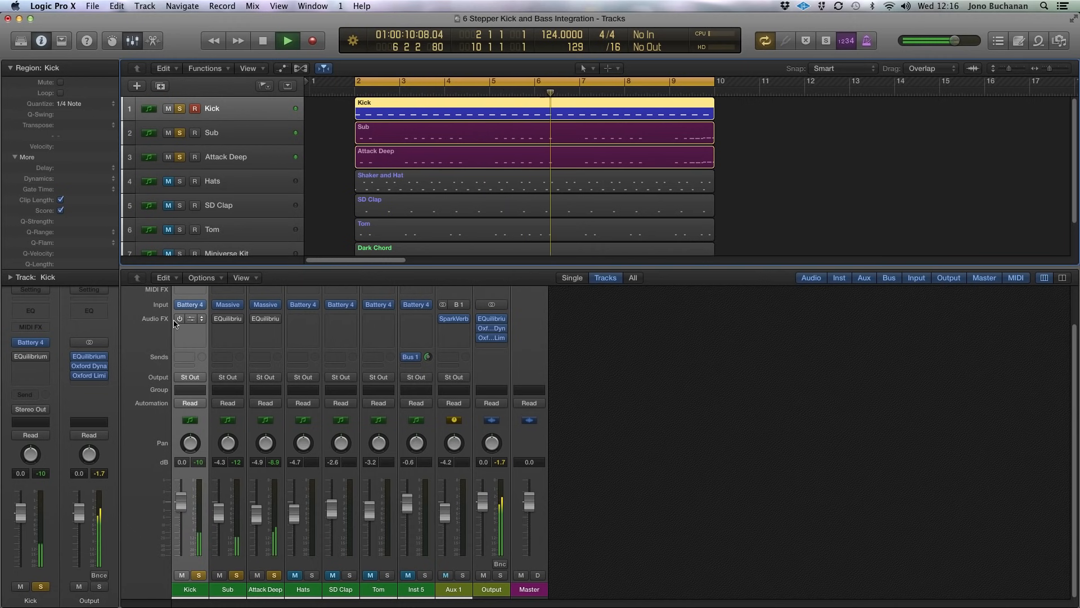
key(space)
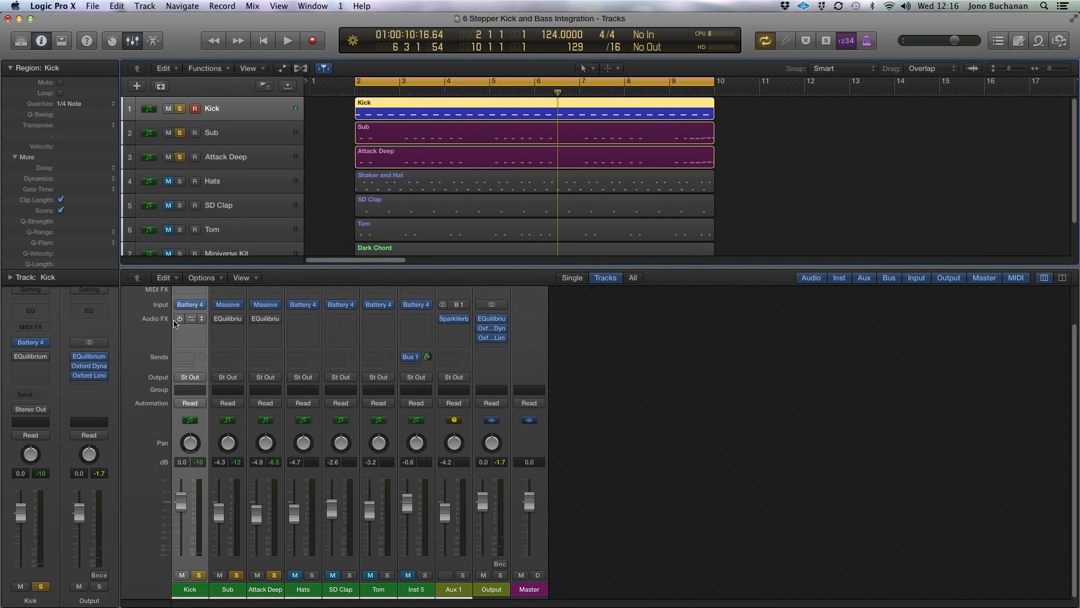
- Unsolo the Kick, Sub and Attack Deep tracks, and unmute Hats, SD Clap, Tom and Miniverse Kit to bring in the full mix
drag(180, 109, 180, 158)
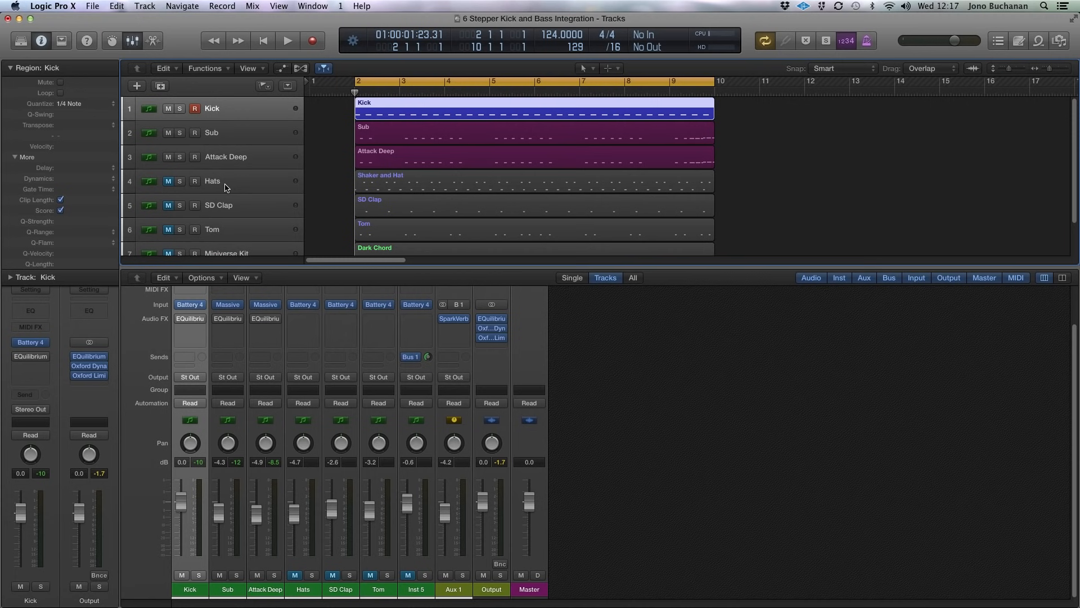
key(space)
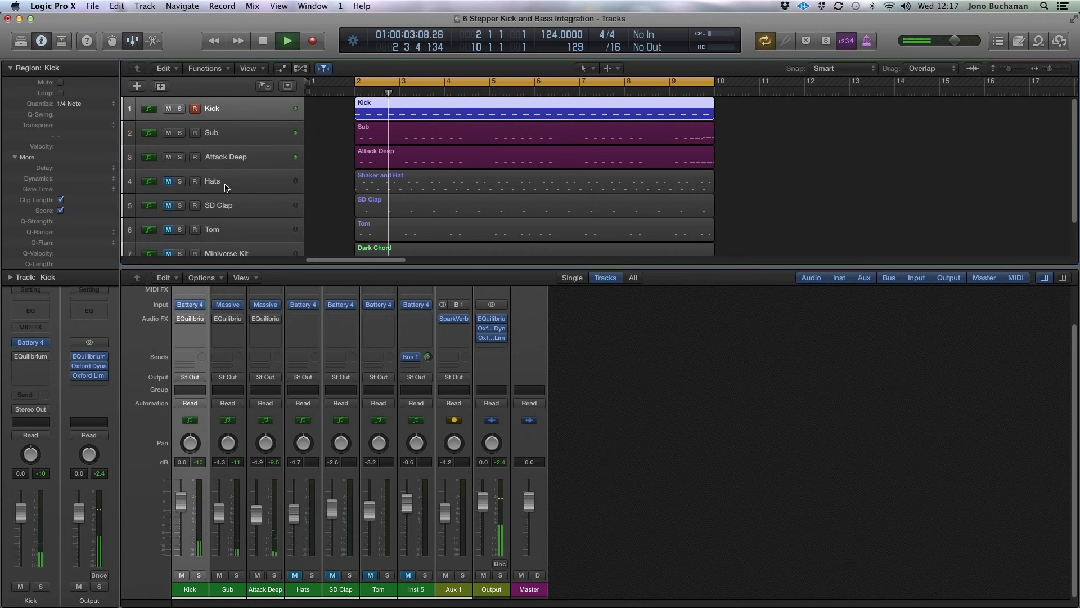
key(space)
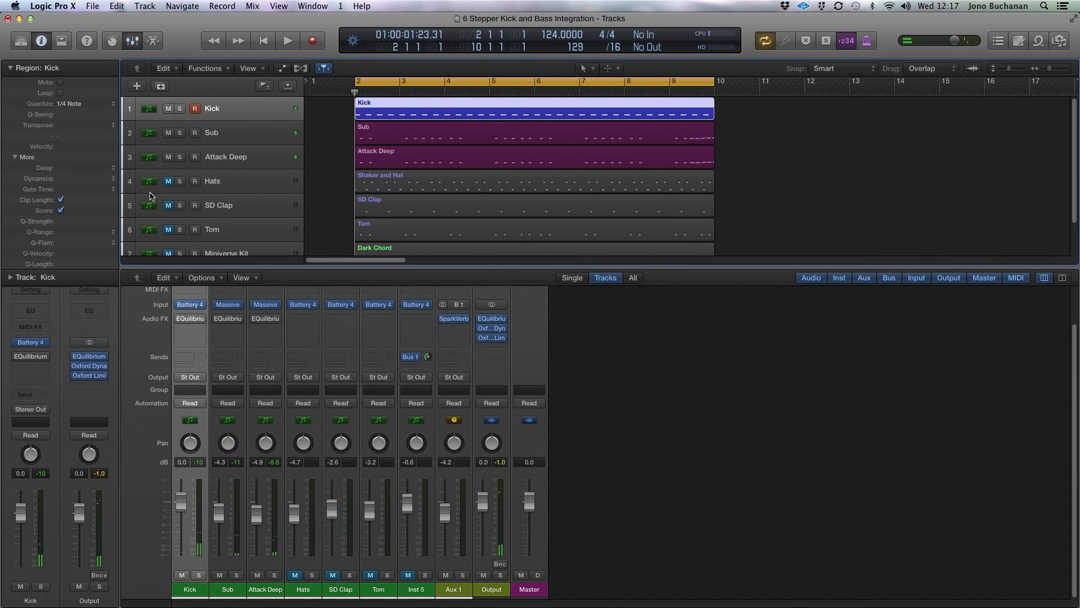
drag(167, 180, 200, 238)
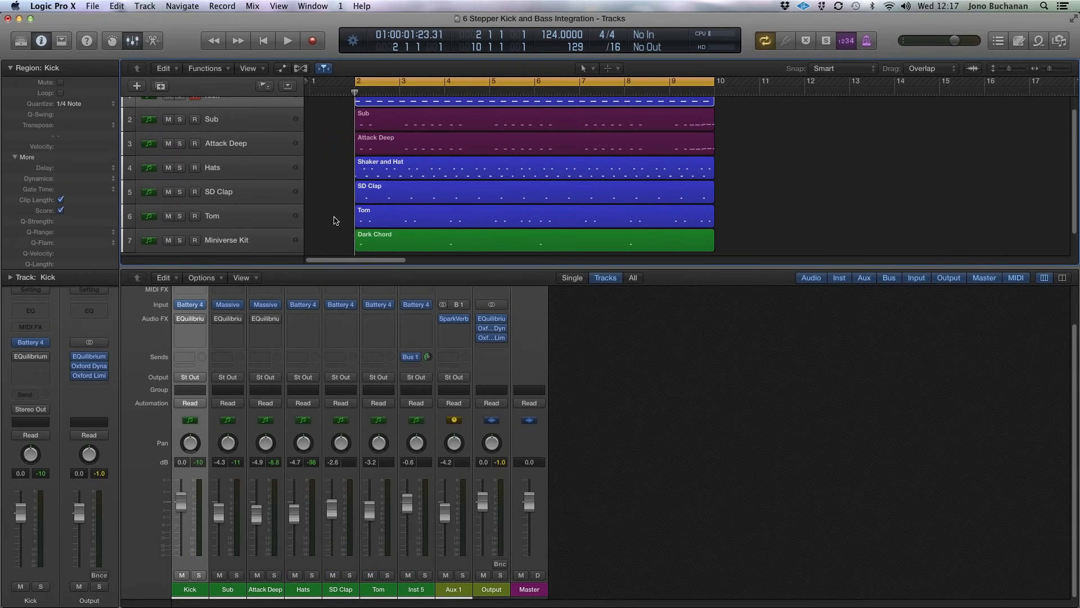
- Play the full mix with the Kick, Sub and Attack Deep EQs bypassed, and replay it with all three EQuilibrium inserts re-enabled
key(space)
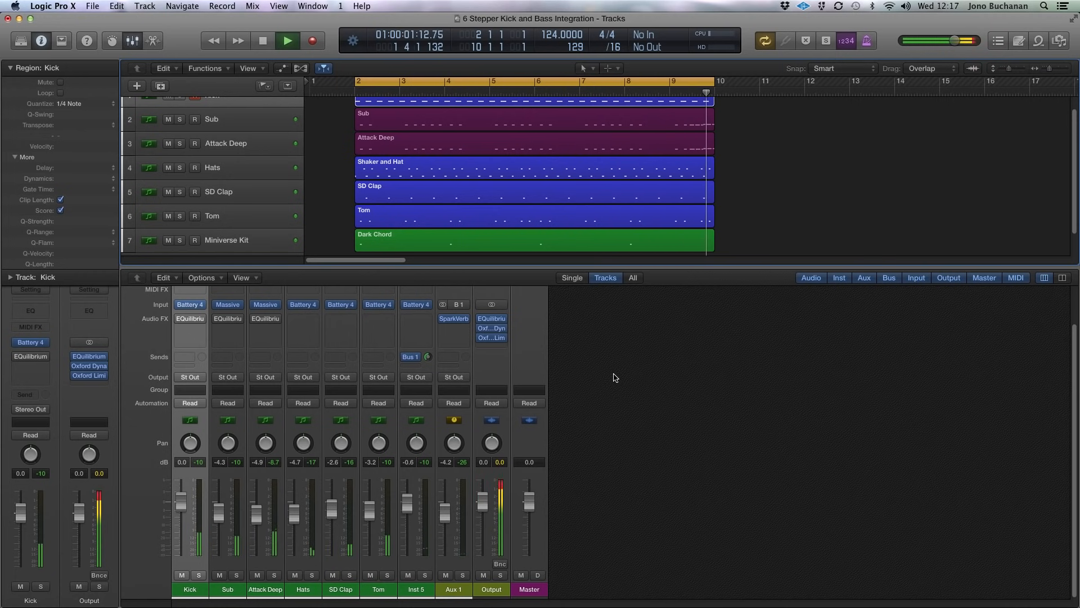
key(space)
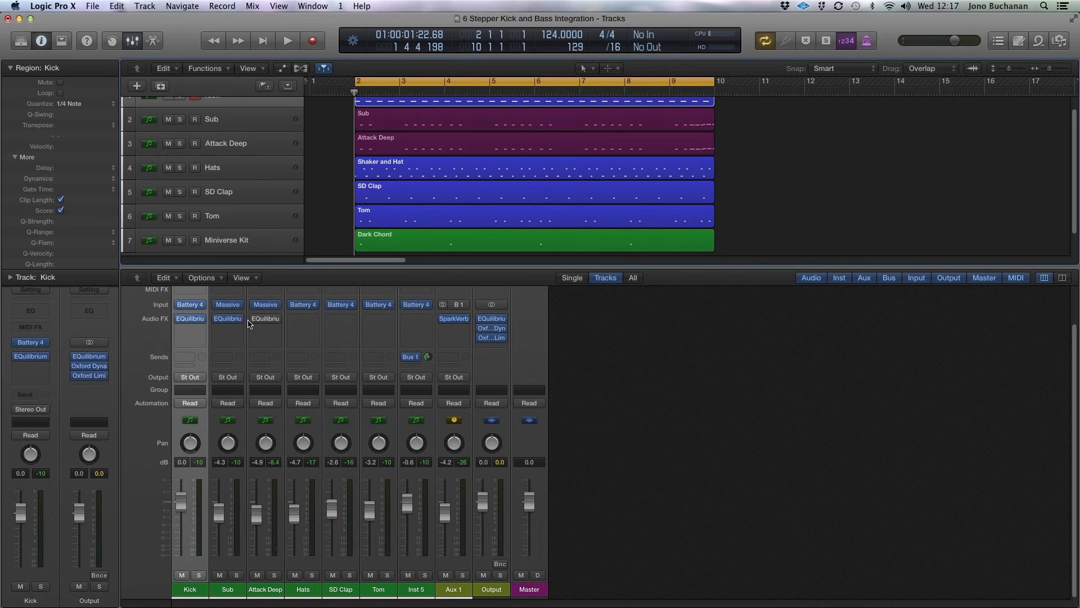
key(space)
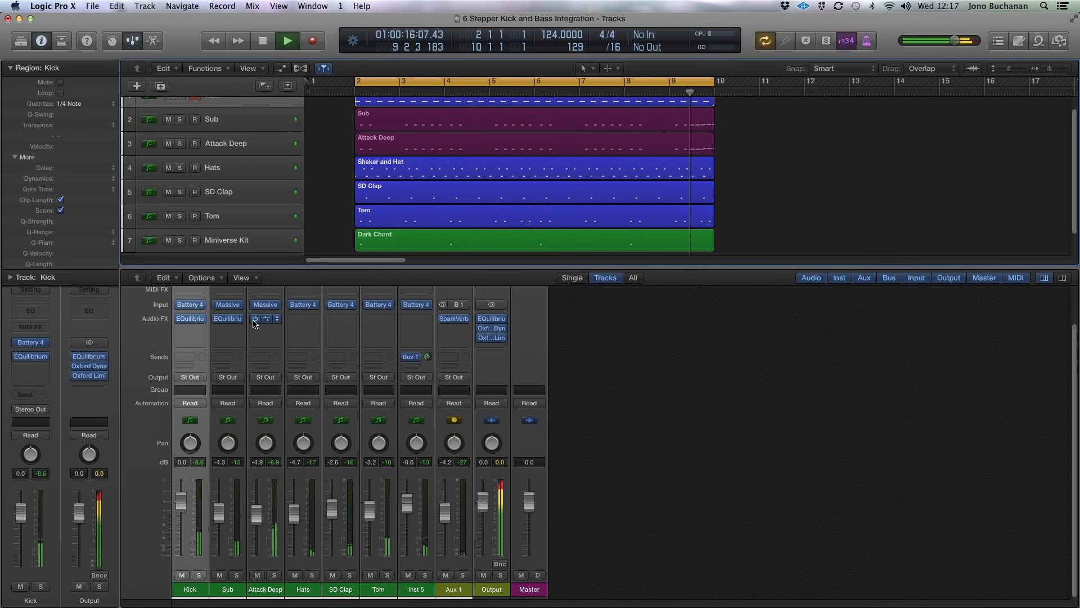
key(space)
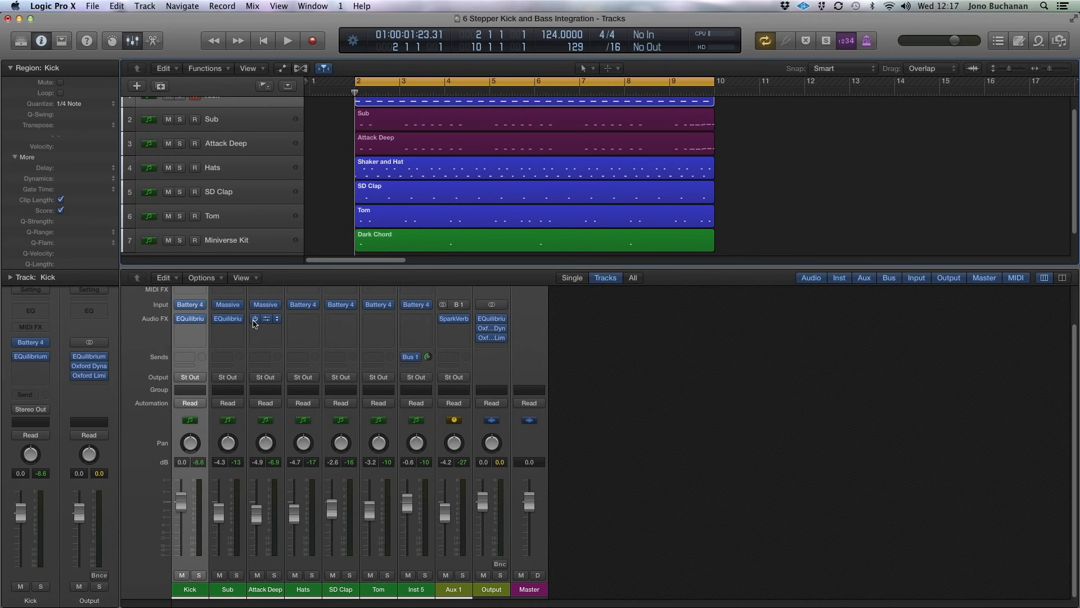
- Open the Attack Deep channel's volume level for editing
double_click(258, 462)
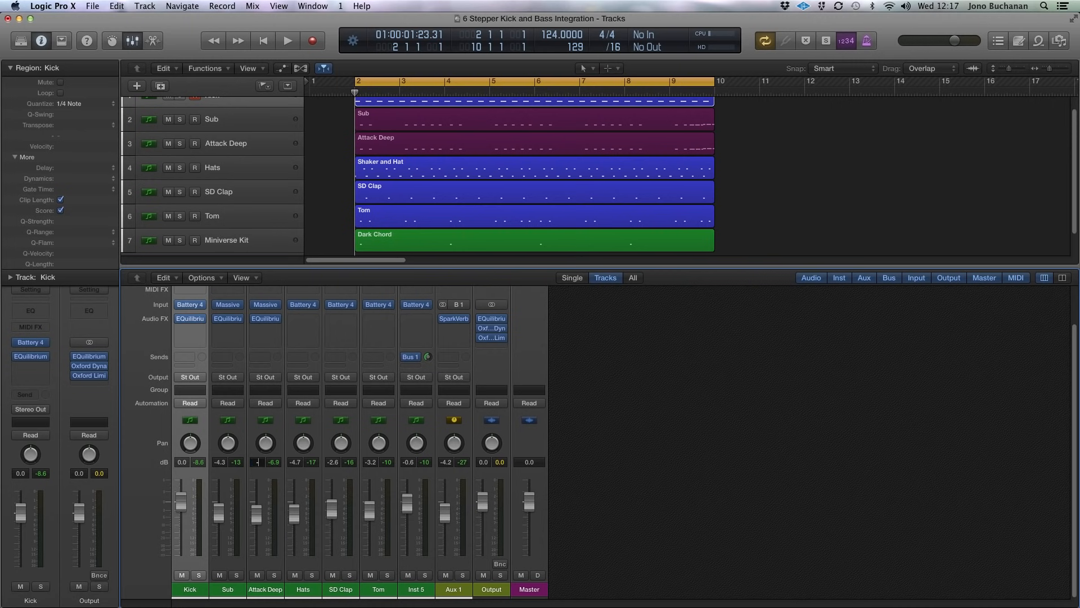